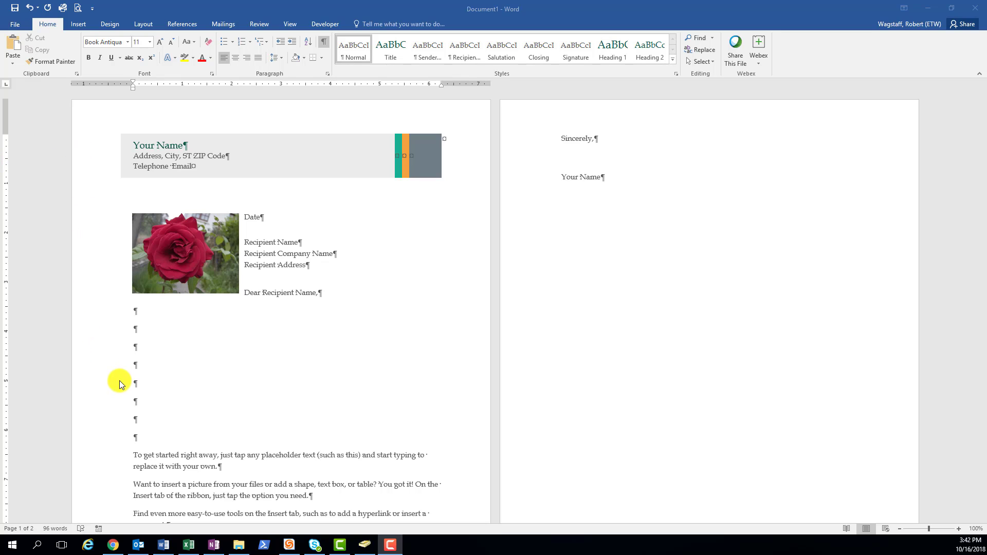
# Find the Snipping Tool by searching for "snip" and pin it to the taskbar.
pyautogui.click(13, 545)
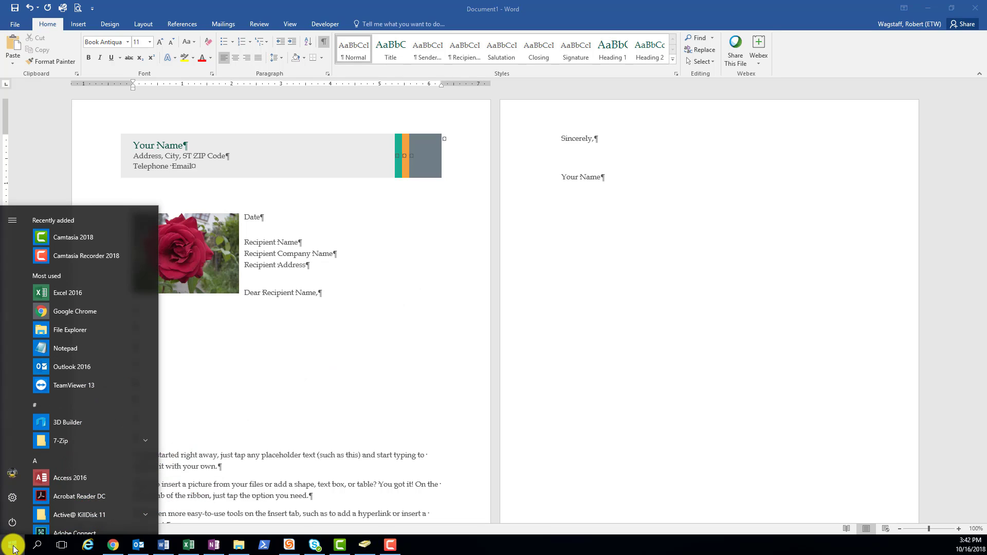
pyautogui.write('snip')
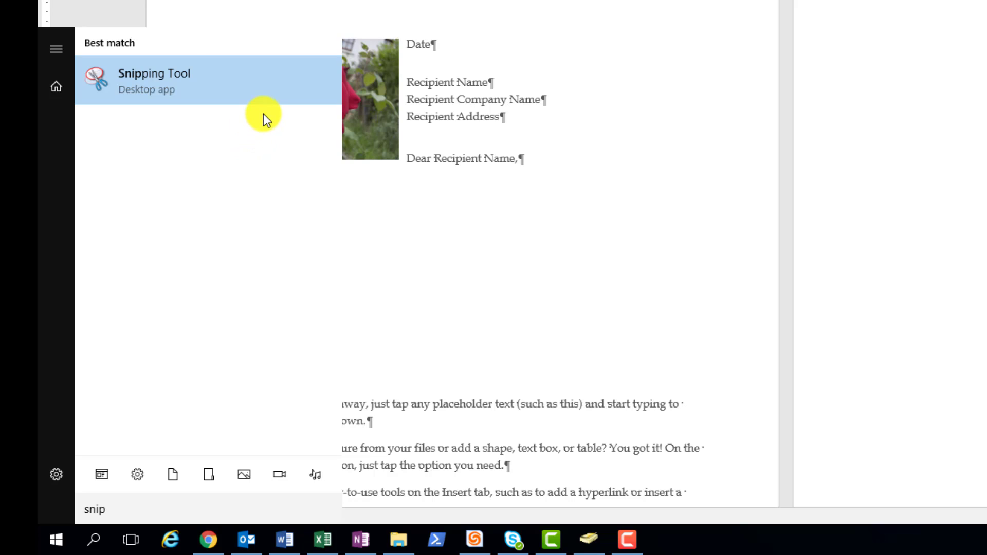
pyautogui.rightClick(258, 85)
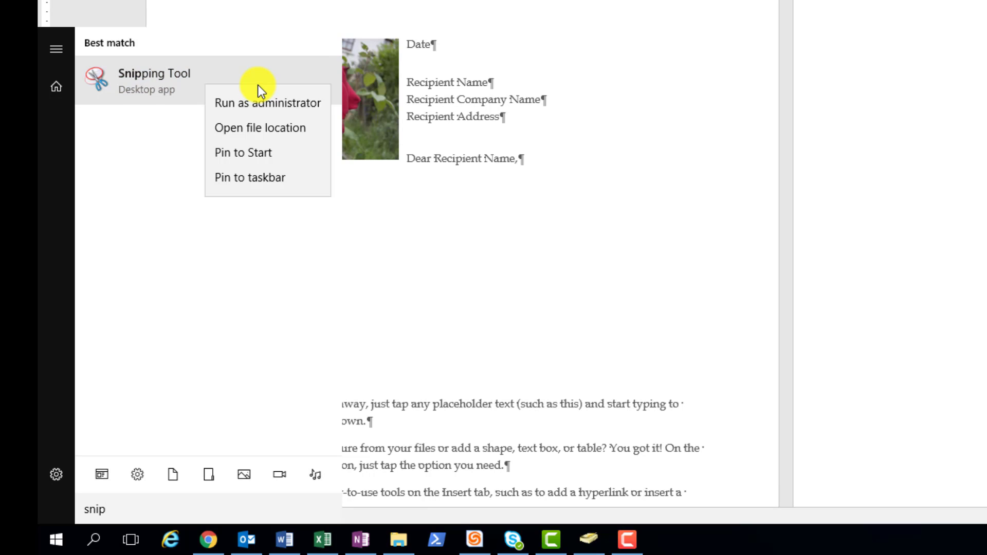
pyautogui.click(264, 179)
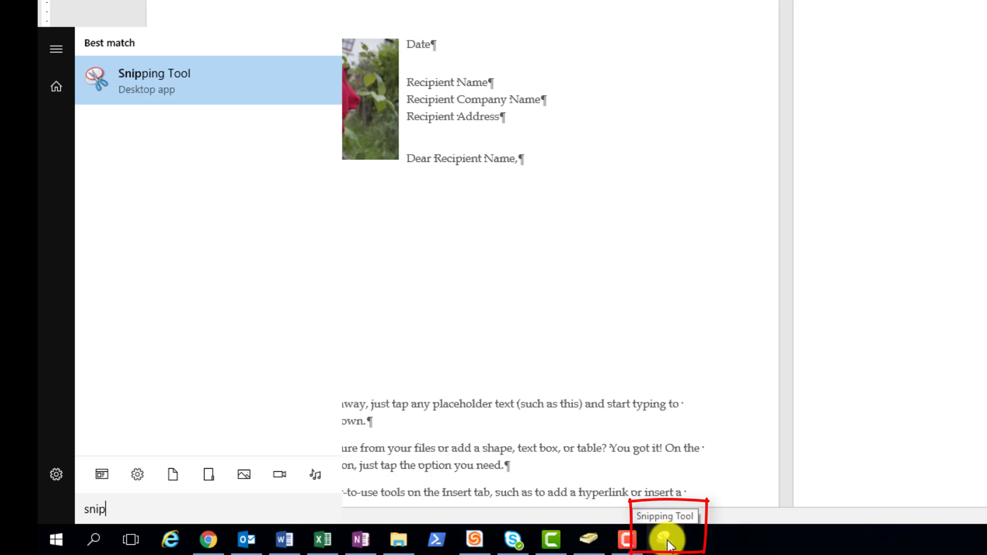
# Capture a Snipping Tool snip of the rose's middle with part of the recipient text, and paste it into the letter's second empty paragraph.
pyautogui.click(669, 544)
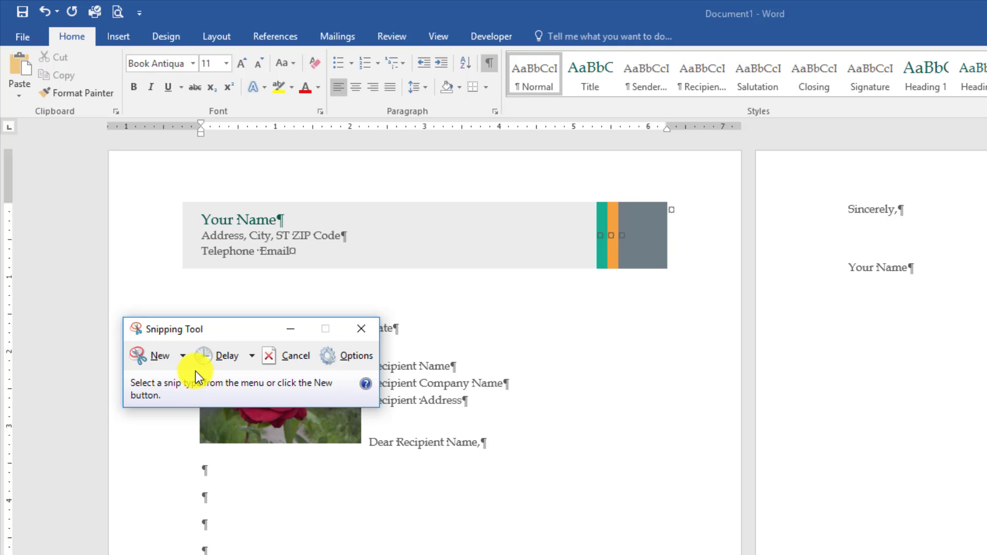
pyautogui.click(155, 358)
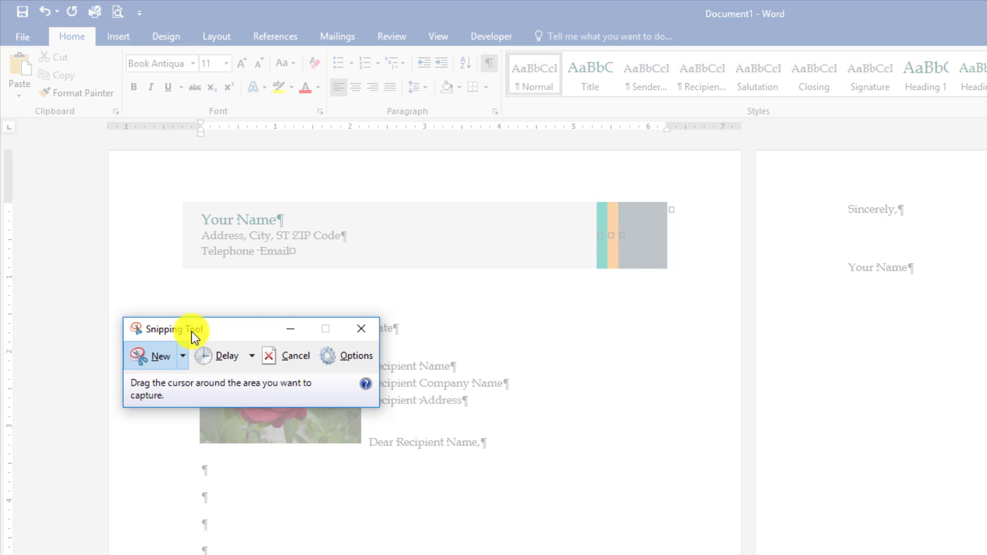
pyautogui.moveTo(191, 331); pyautogui.dragTo(883, 446)
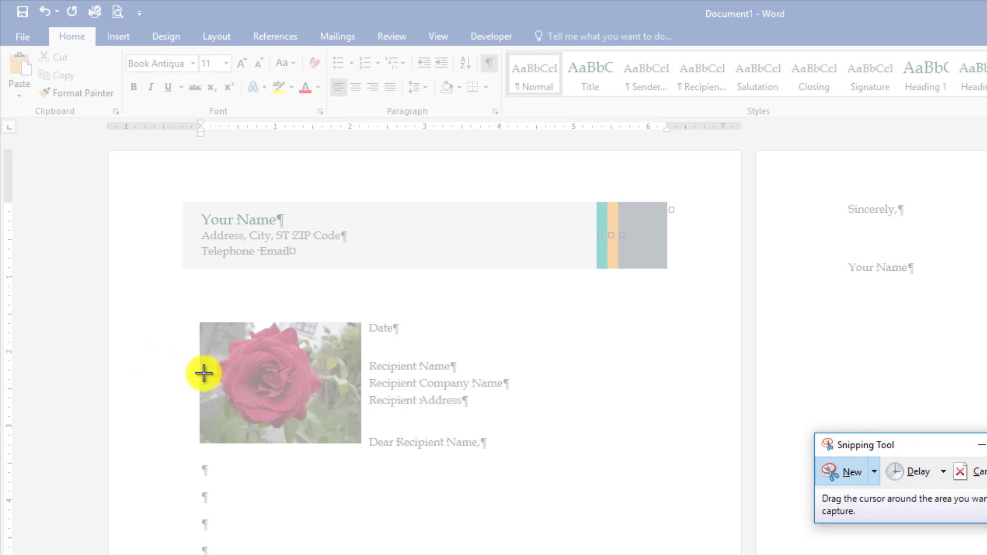
pyautogui.moveTo(206, 357); pyautogui.dragTo(391, 401)
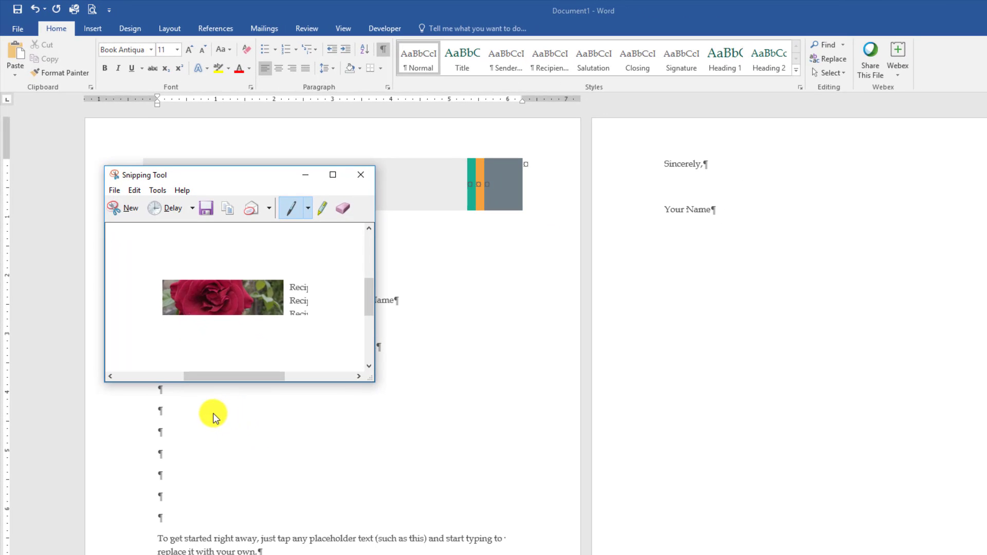
pyautogui.click(199, 412)
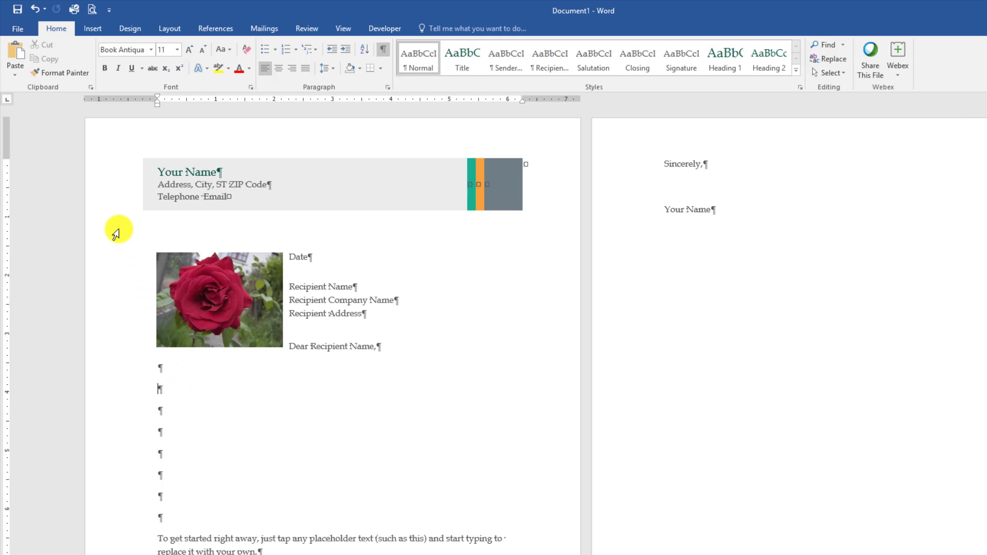
pyautogui.click(15, 58)
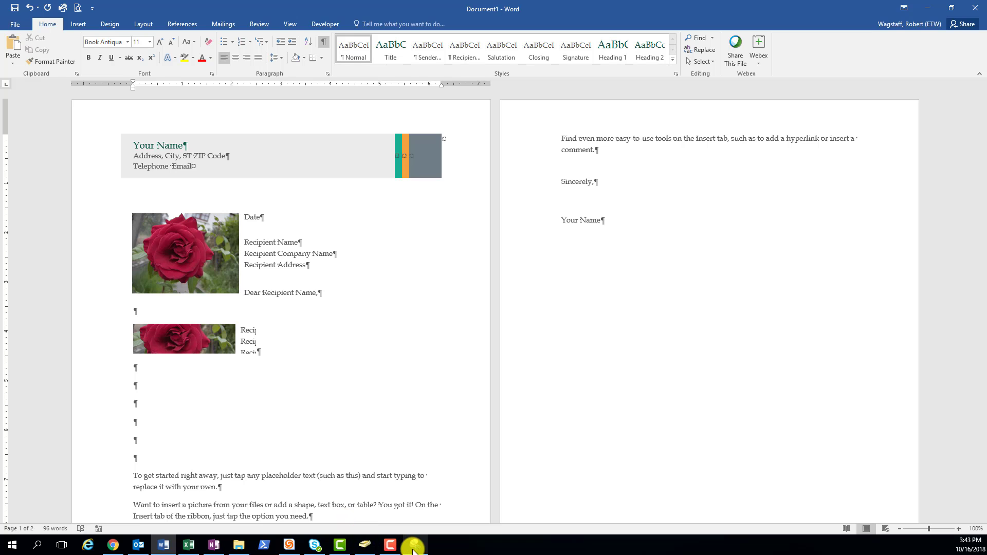
# In the Snipping Tool, draw a blue pen loop over the rose's edge and leaves, and highlight the snip's first text line.
pyautogui.click(413, 546)
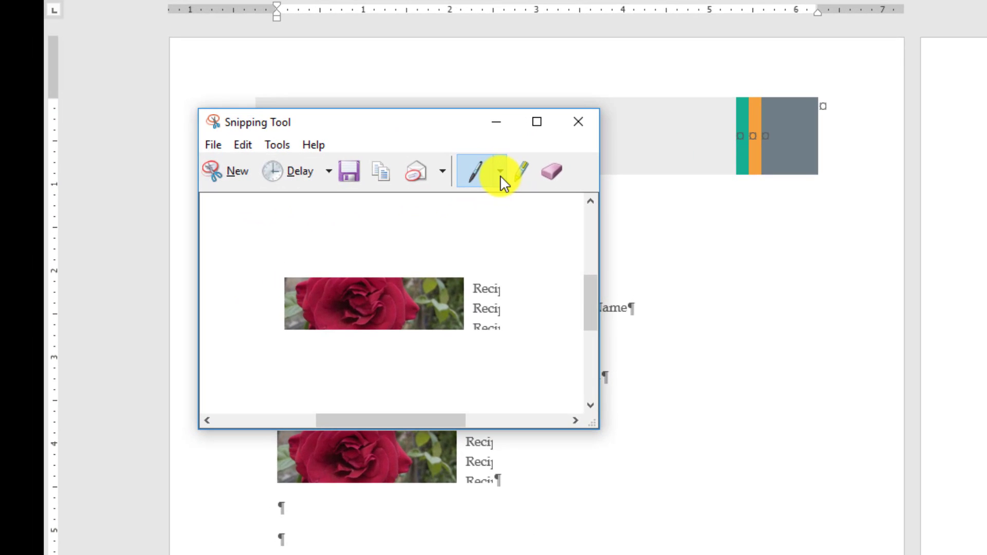
pyautogui.click(501, 174)
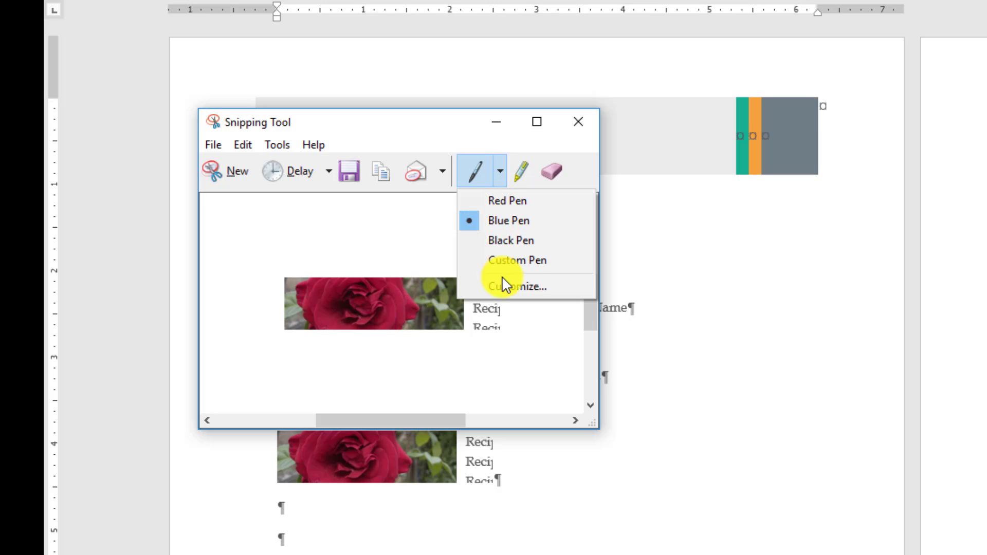
pyautogui.click(499, 221)
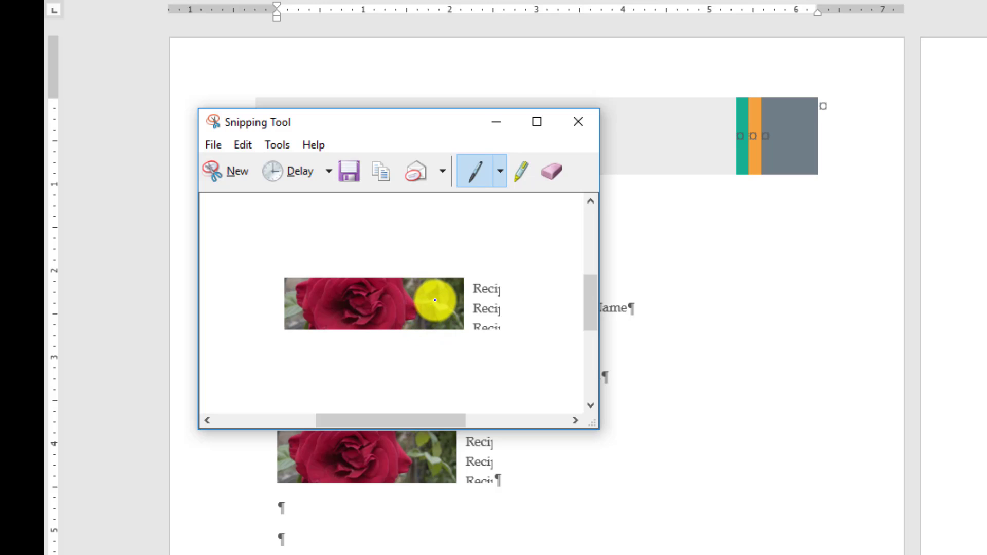
pyautogui.moveTo(392, 308)
pyautogui.mouseDown()
pyautogui.moveTo(434, 320)
pyautogui.moveTo(436, 295)
pyautogui.moveTo(425, 301)
pyautogui.mouseUp()
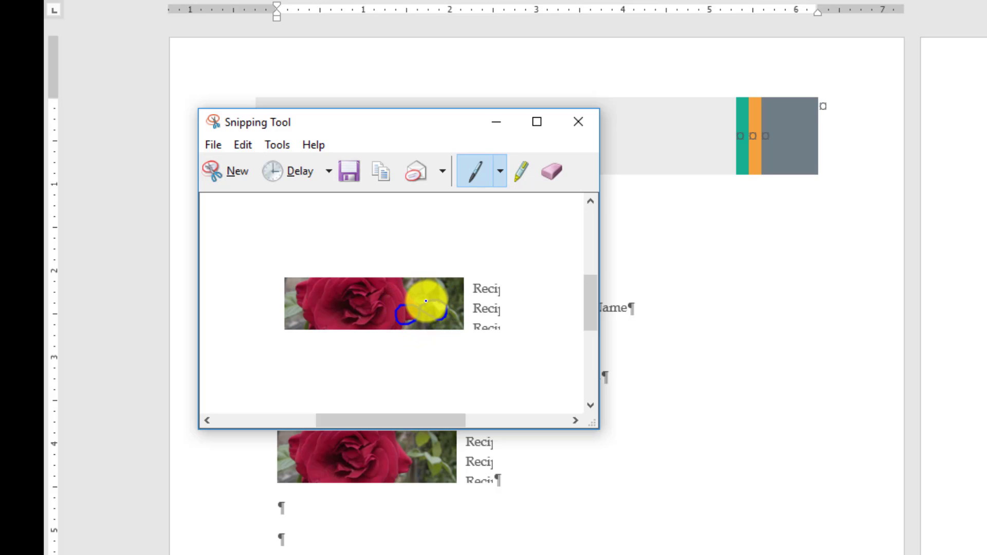
pyautogui.click(521, 173)
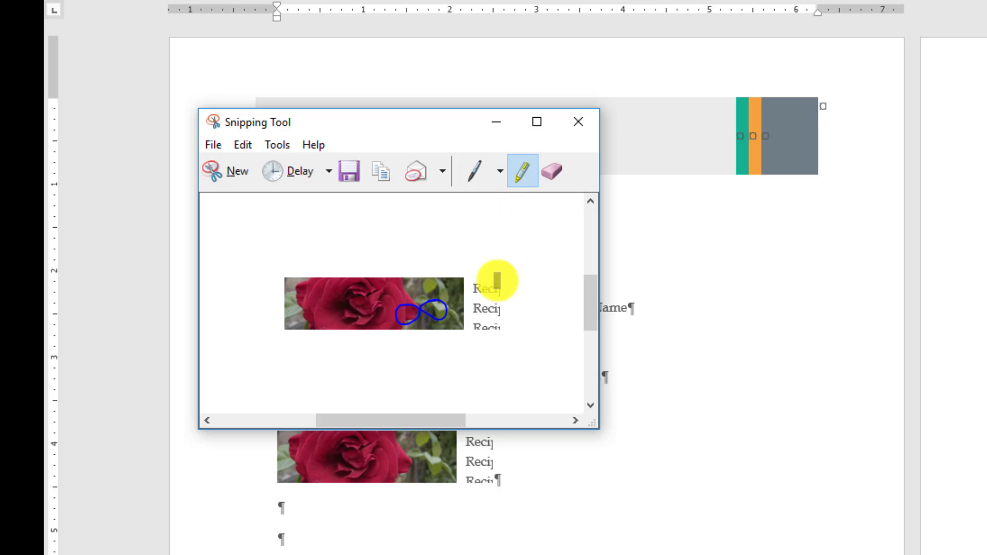
pyautogui.moveTo(473, 292); pyautogui.dragTo(508, 290)
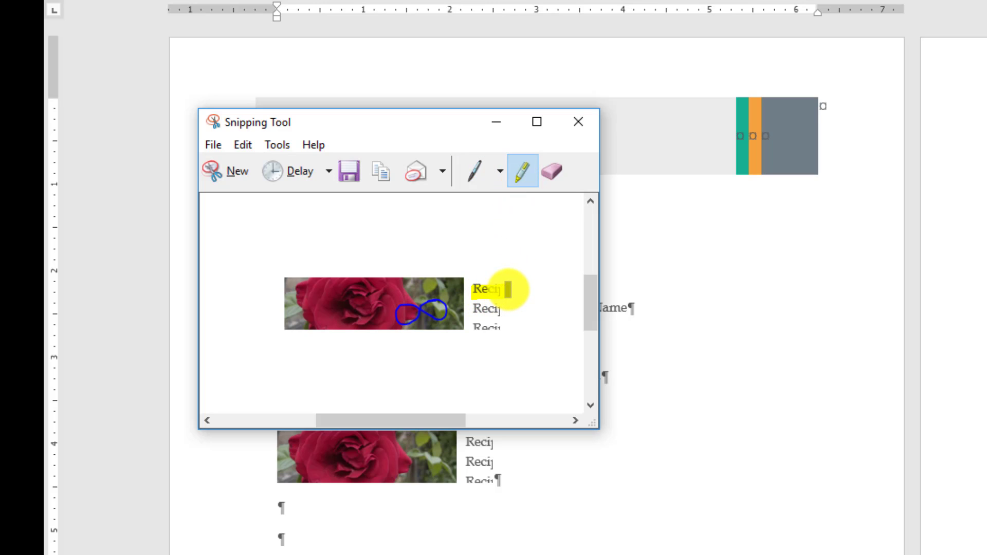
# Erase the highlight and the blue pen loop from the snip.
pyautogui.click(555, 178)
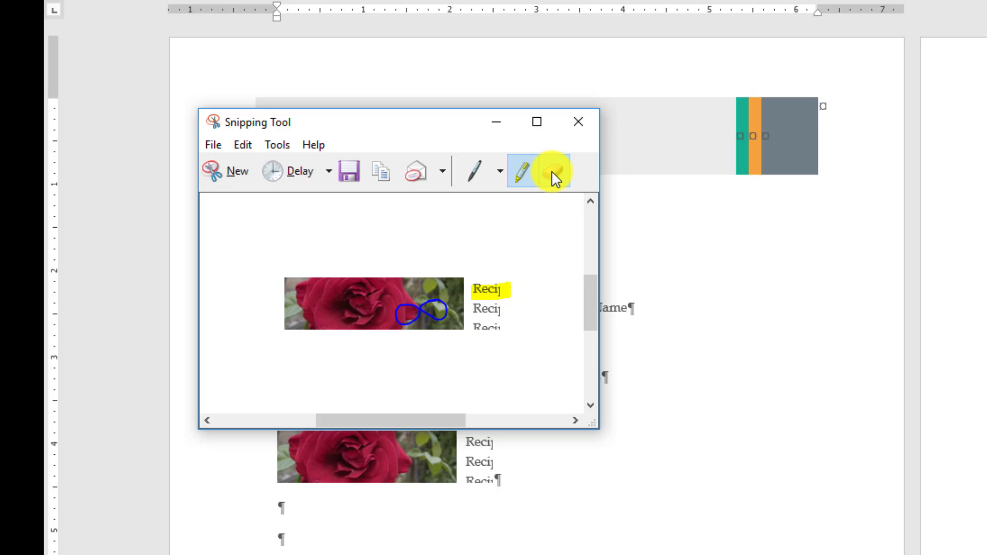
pyautogui.click(491, 289)
pyautogui.click(435, 311)
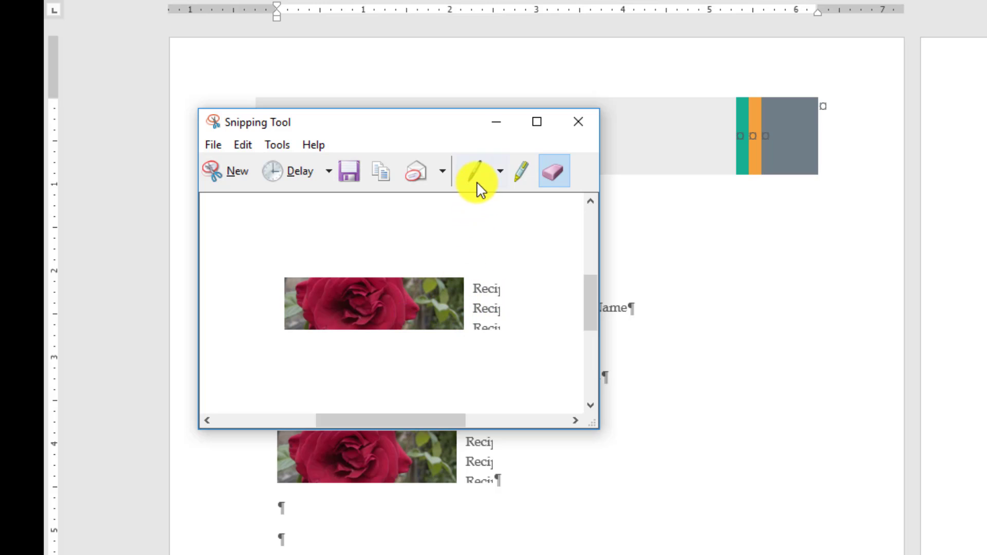
# Draw a blue pen loop across the rose in the snip and paste the annotated snip two paragraphs below the first pasted one.
pyautogui.click(500, 171)
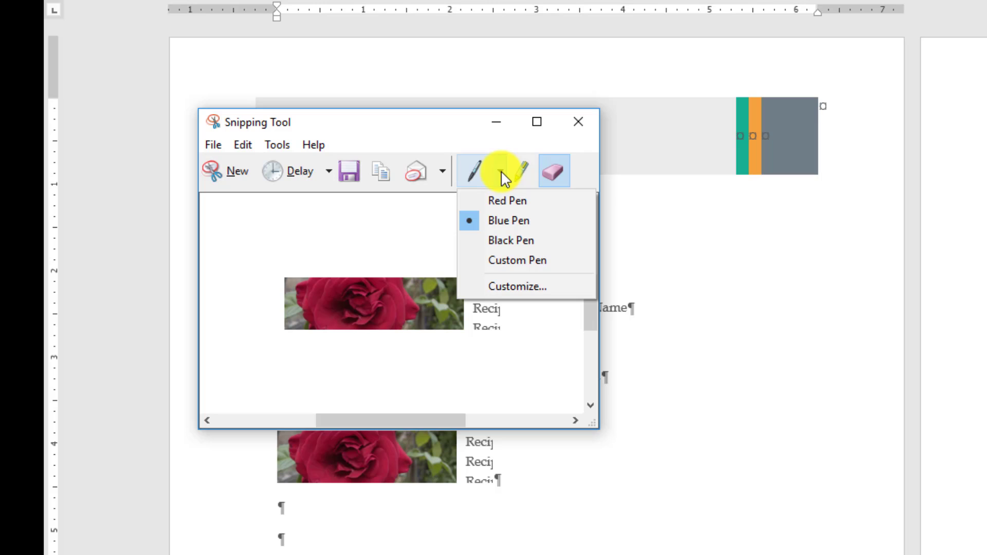
pyautogui.click(500, 220)
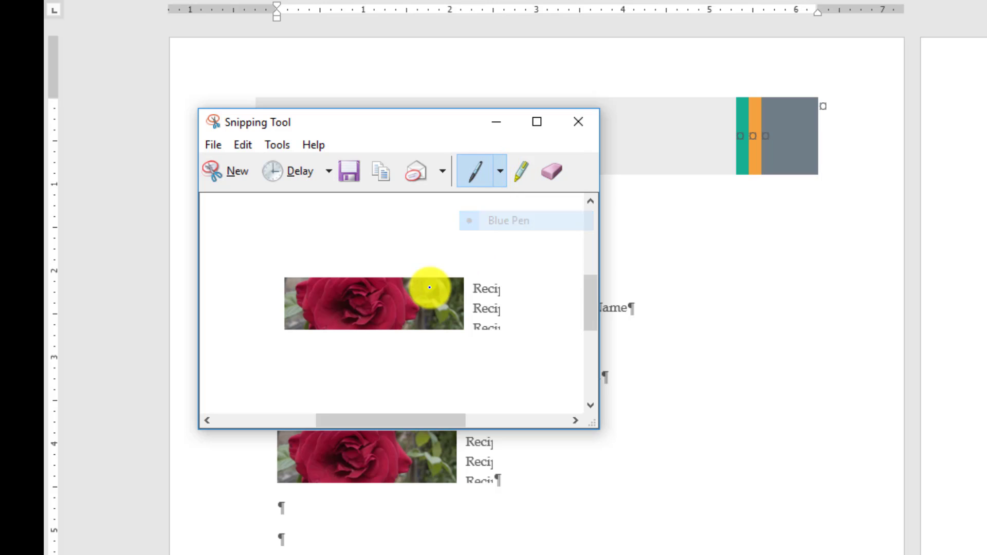
pyautogui.moveTo(432, 295)
pyautogui.mouseDown()
pyautogui.moveTo(347, 304)
pyautogui.moveTo(431, 310)
pyautogui.mouseUp()
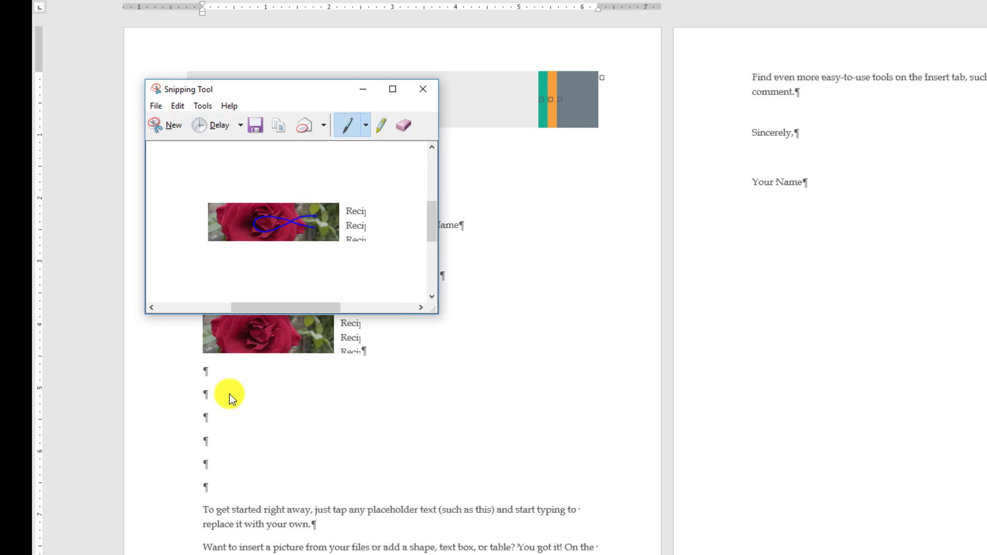
pyautogui.click(224, 397)
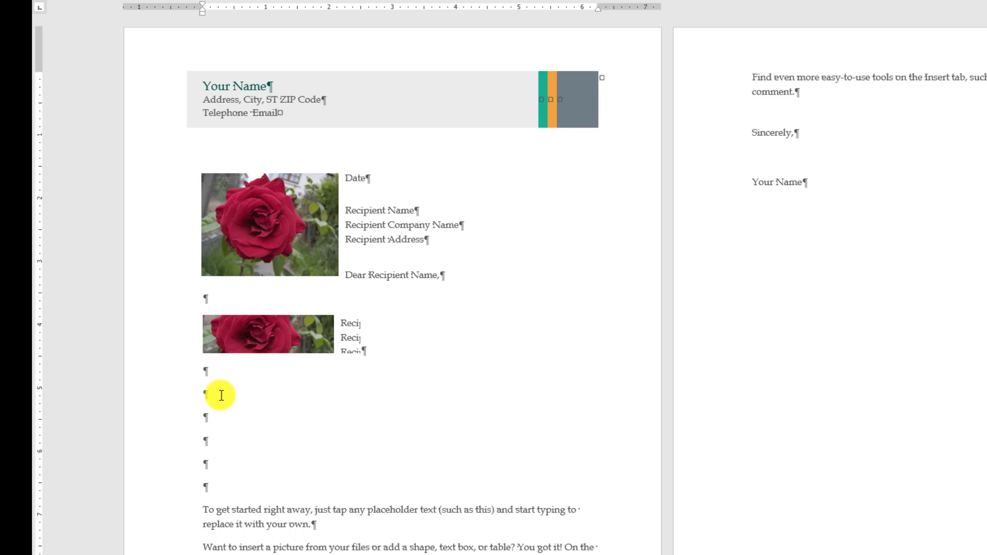
pyautogui.hotkey('ctrl', 'v')
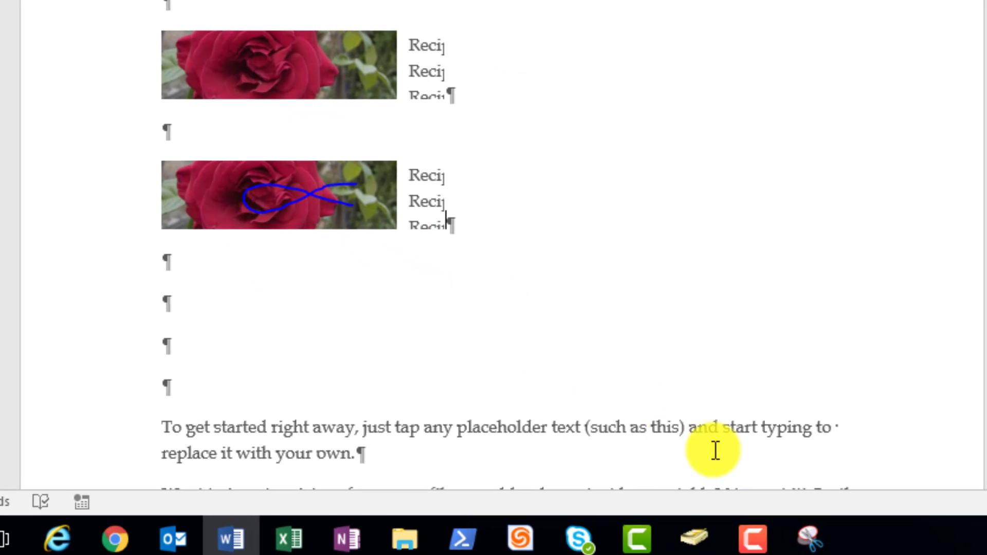
# Return to the Snipping Tool and save the annotated snip to the Desktop as a PNG file named firstsnip.
pyautogui.click(809, 536)
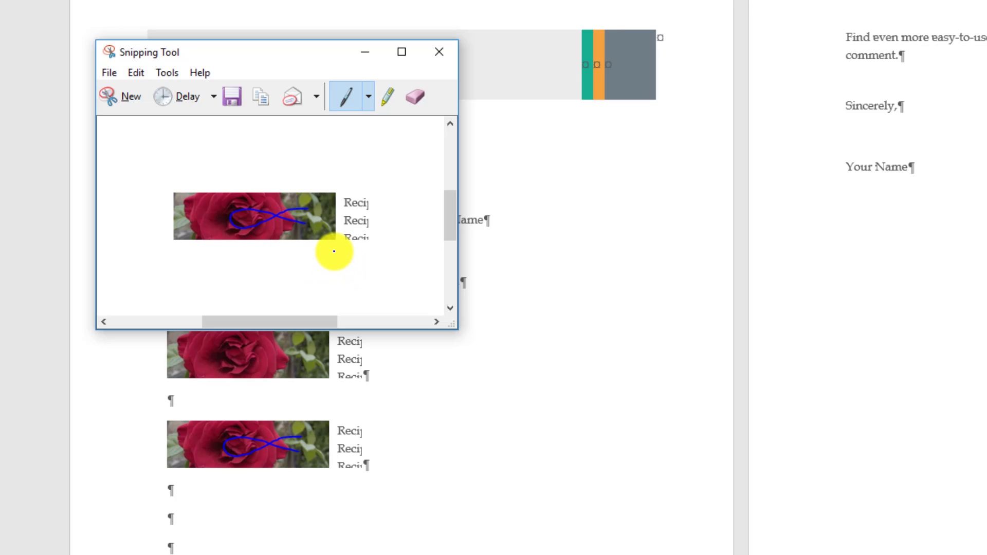
pyautogui.click(238, 102)
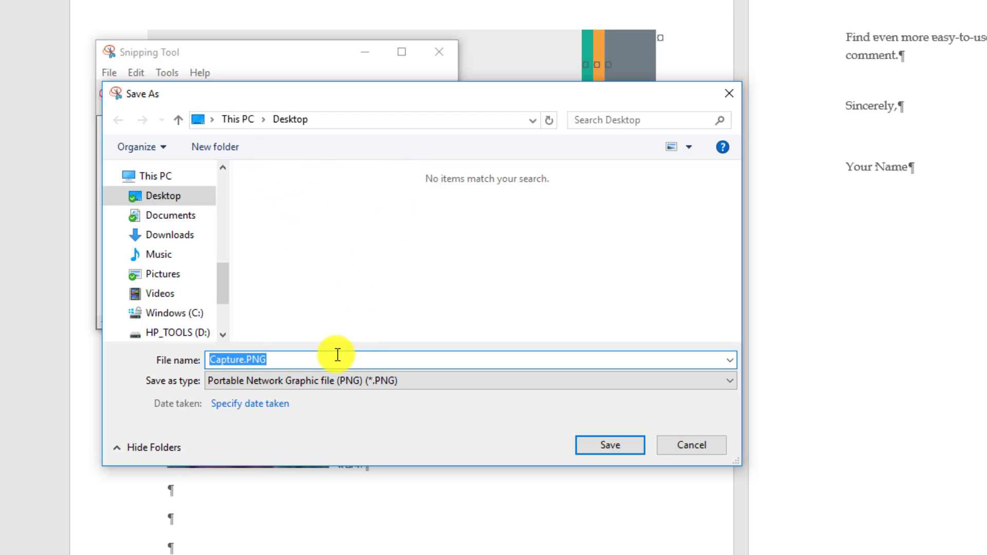
pyautogui.write('firstsnip')
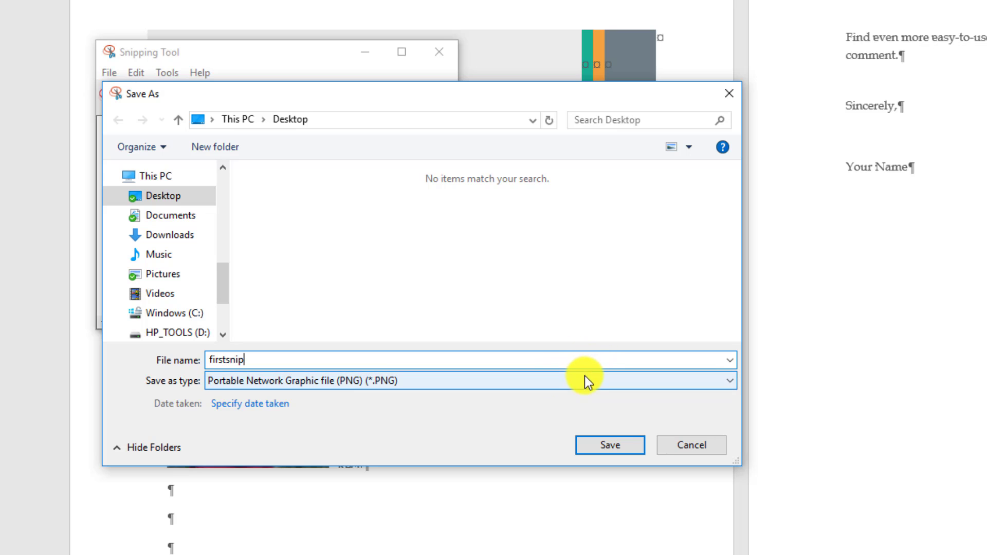
pyautogui.click(610, 443)
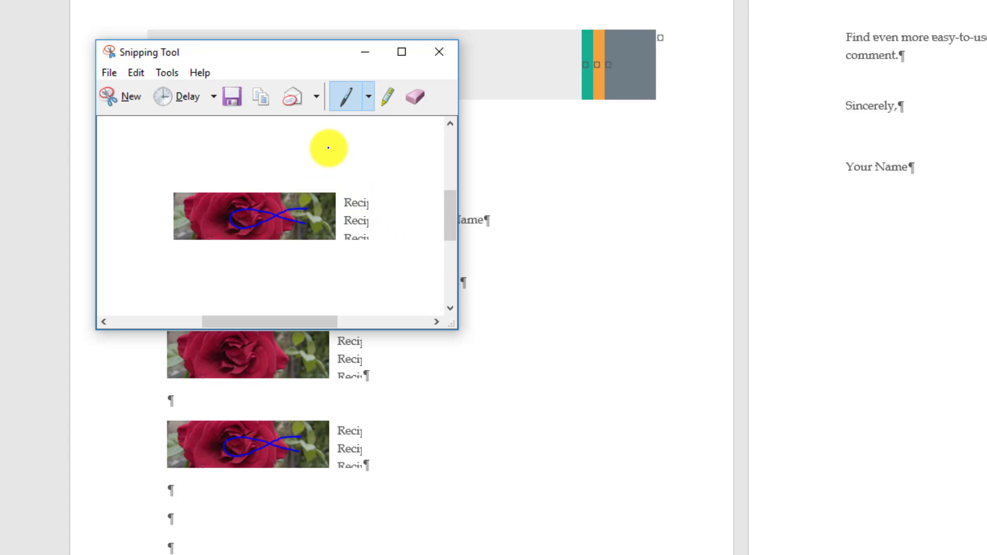
# Create an email with the snip embedded in the message body, and close it without saving.
pyautogui.moveTo(297, 219); pyautogui.dragTo(308, 208)
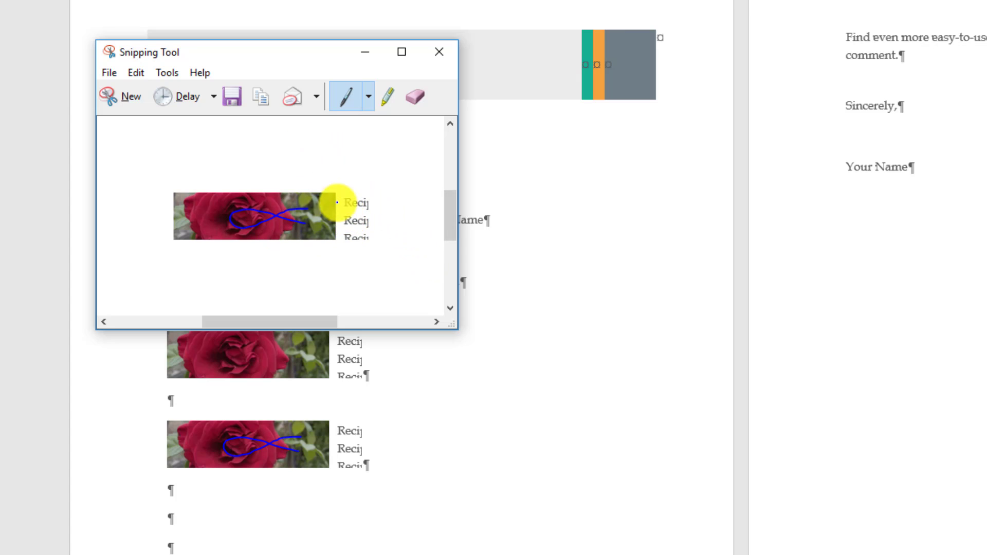
pyautogui.click(317, 102)
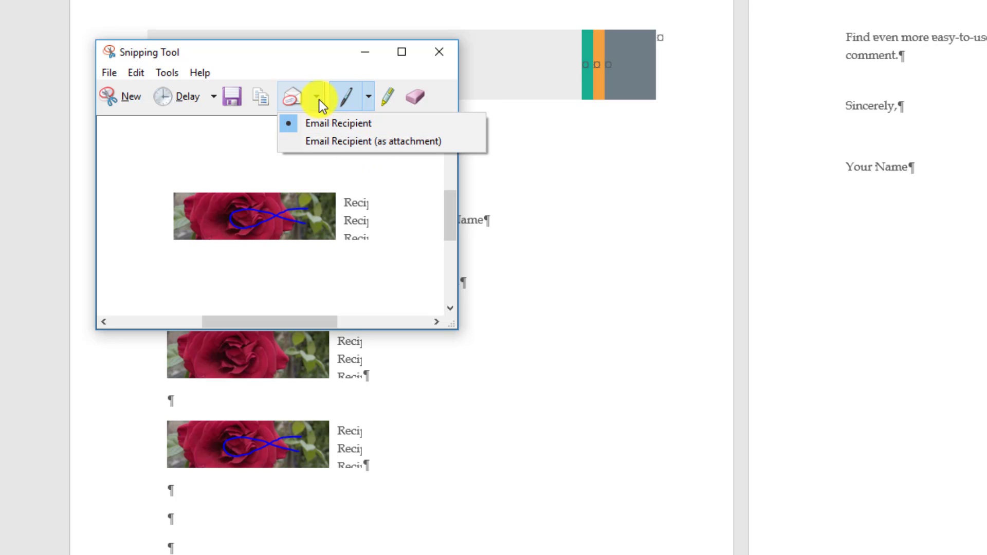
pyautogui.click(300, 105)
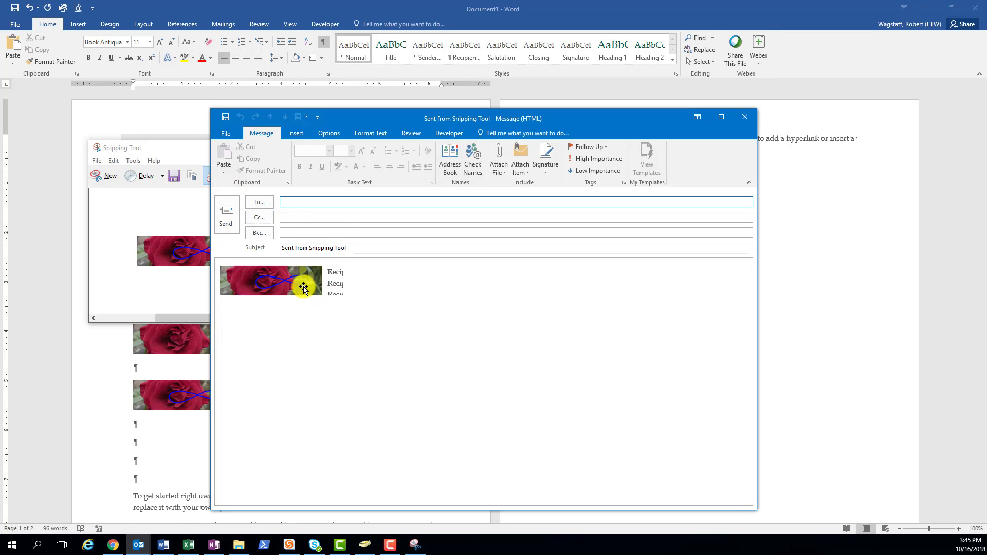
pyautogui.click(745, 116)
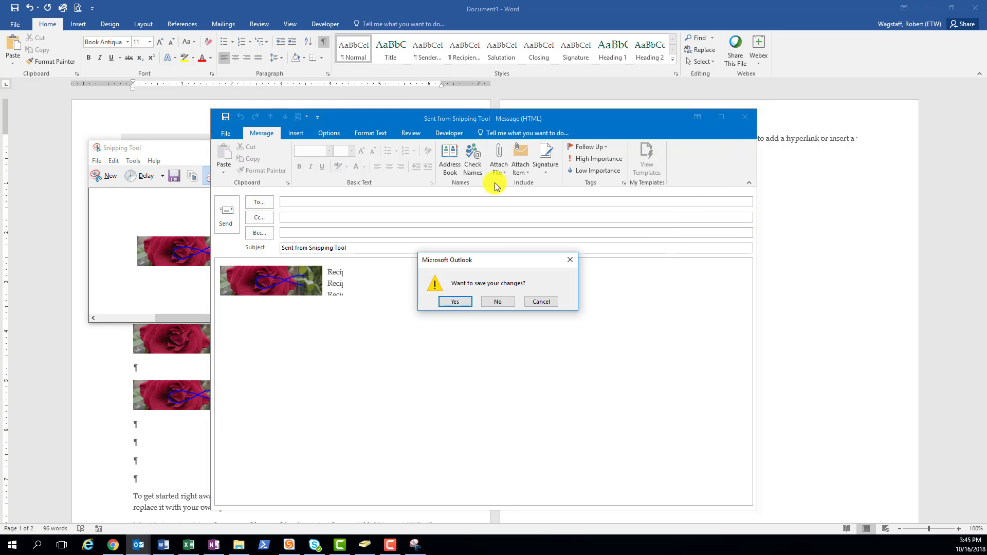
pyautogui.click(498, 301)
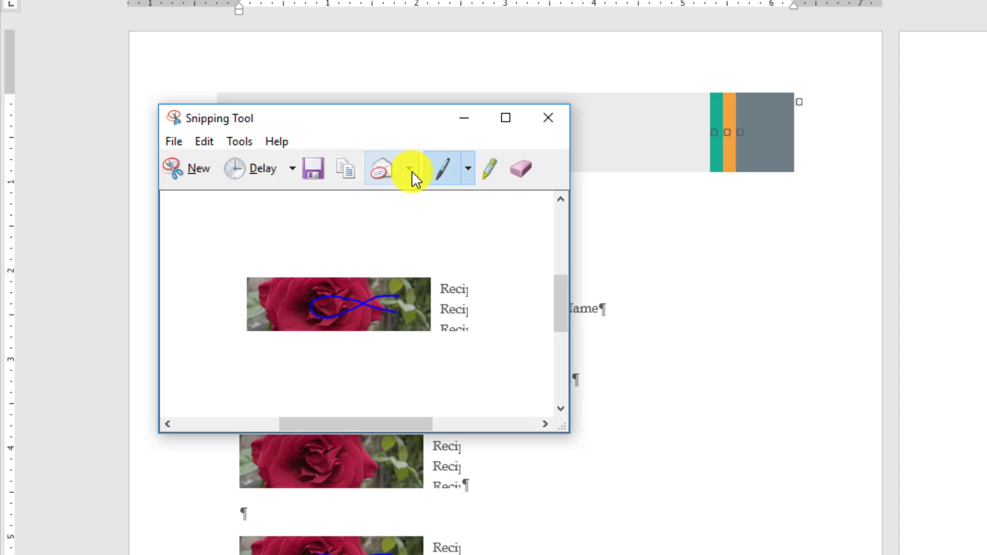
# Create an email with the snip as an attachment, and close the message.
pyautogui.click(341, 171)
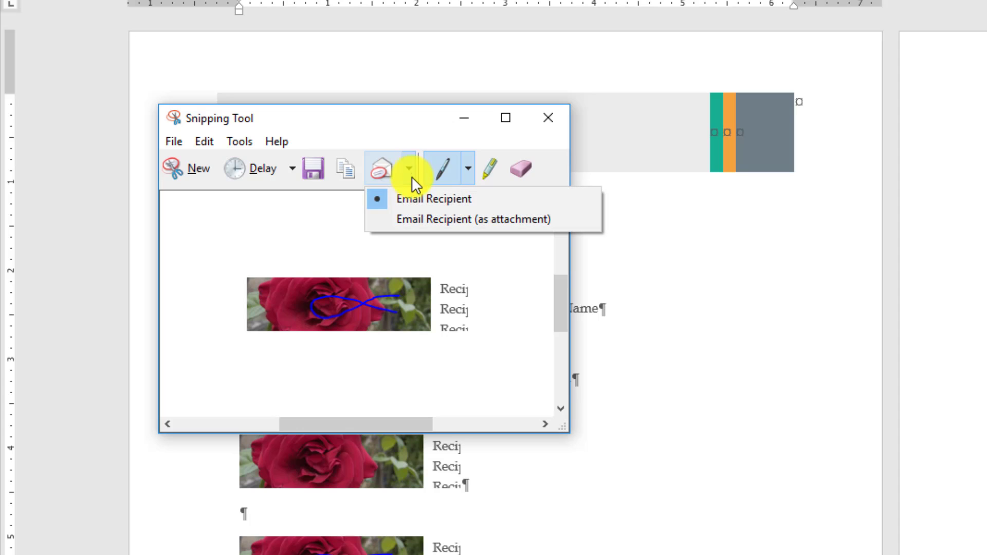
pyautogui.click(425, 219)
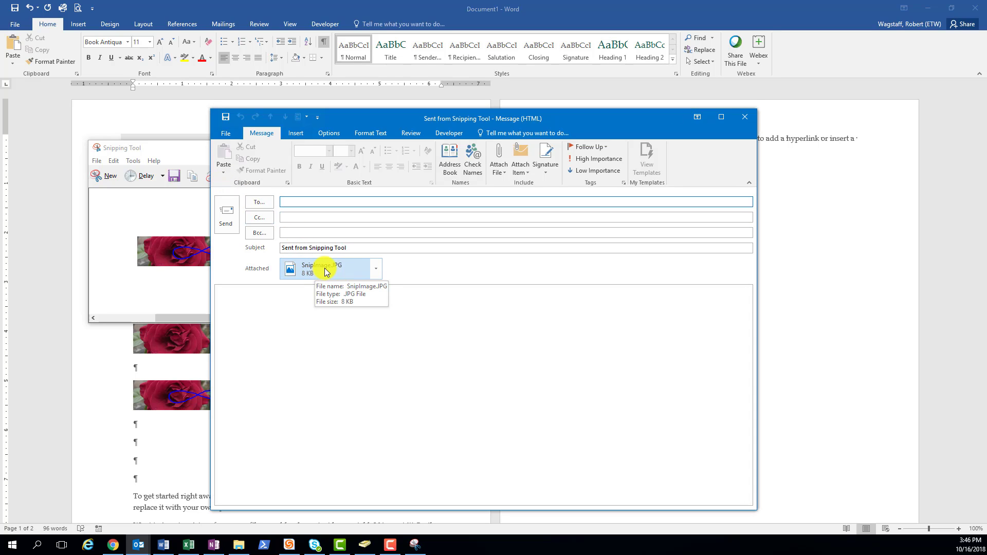
pyautogui.click(742, 118)
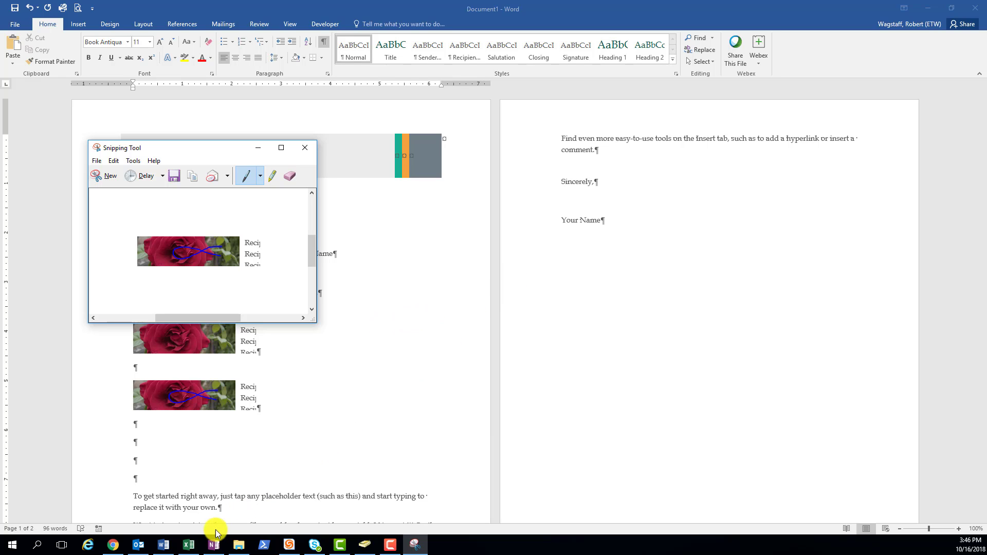
# Switch to the TestBook Excel workbook with its Sample Error message, and capture only that message with a Window Snip.
pyautogui.click(190, 544)
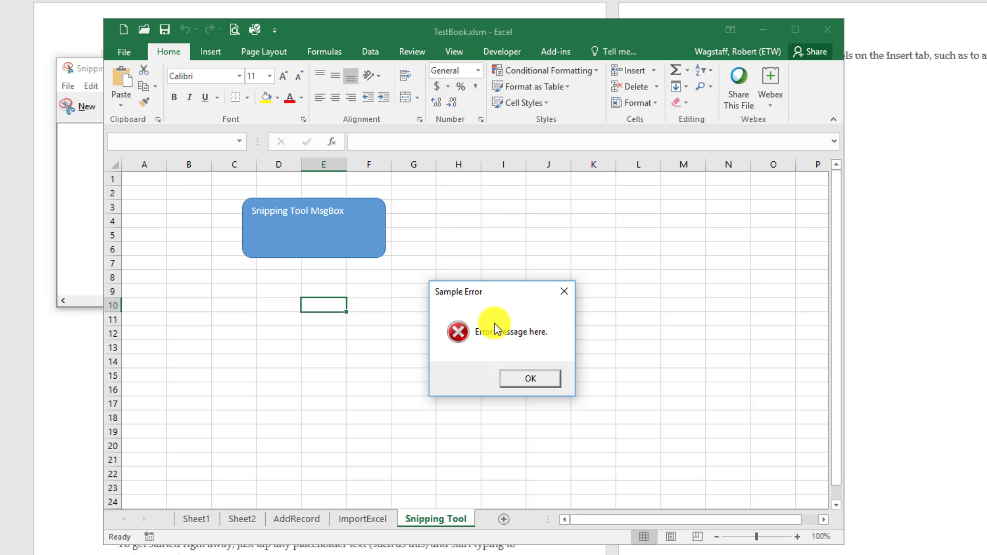
pyautogui.hotkey('alt', 'Tab')
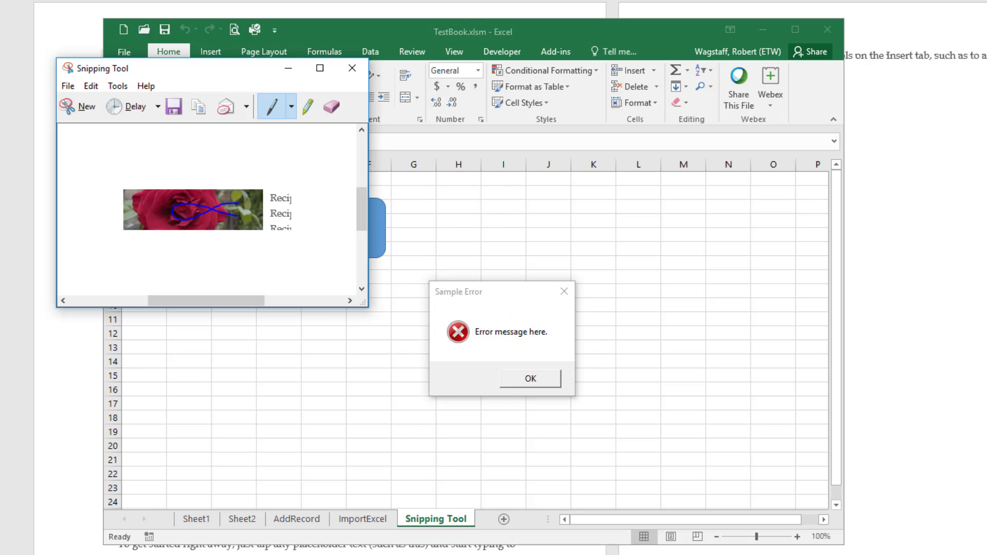
pyautogui.click(84, 113)
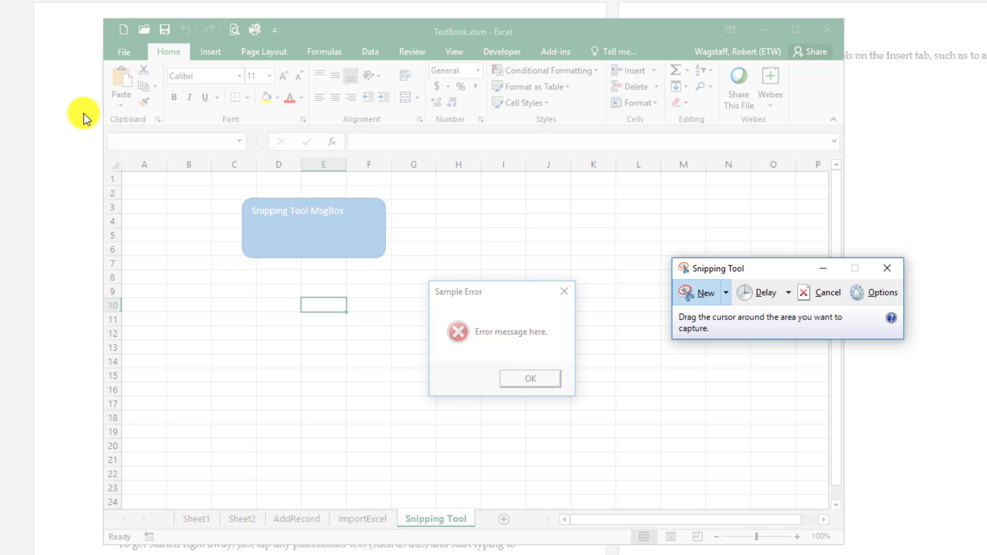
pyautogui.click(727, 301)
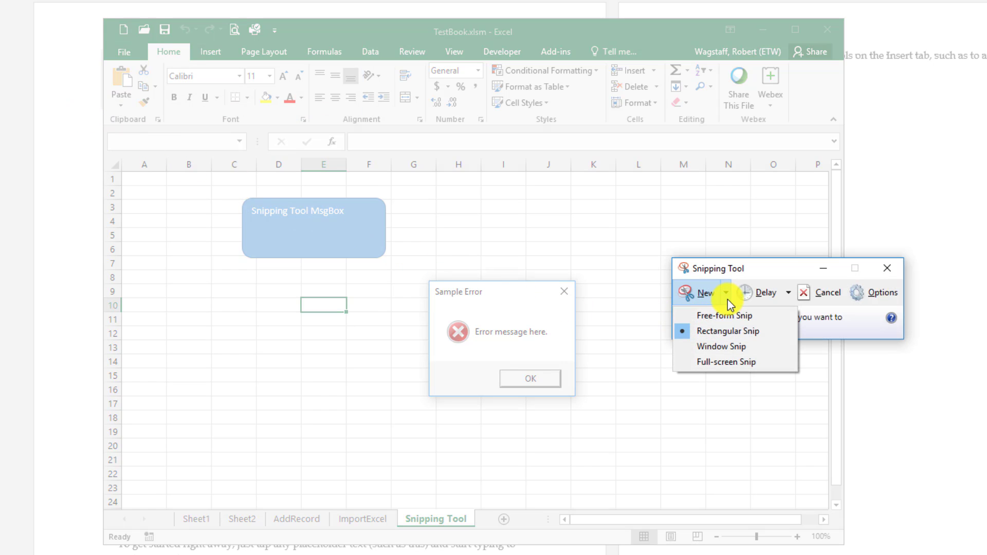
pyautogui.click(719, 347)
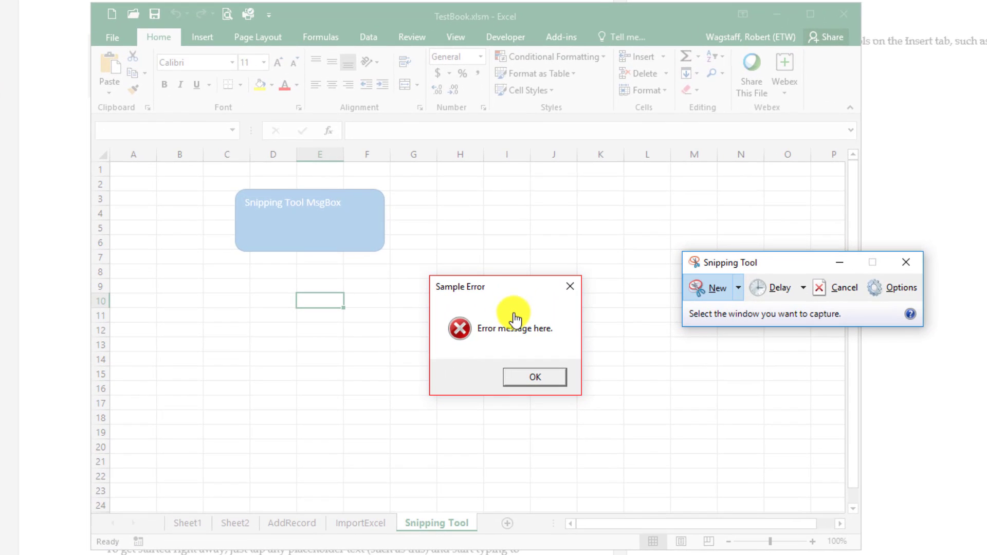
pyautogui.click(520, 313)
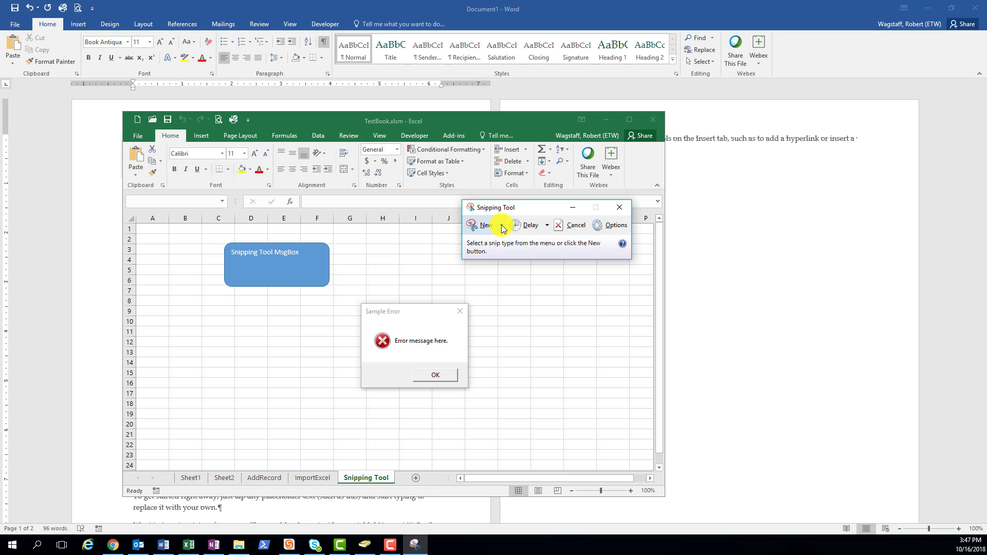
# Capture a Free-form Snip around part of the blue Snipping Tool MsgBox shape and the worksheet cells below it.
pyautogui.click(502, 225)
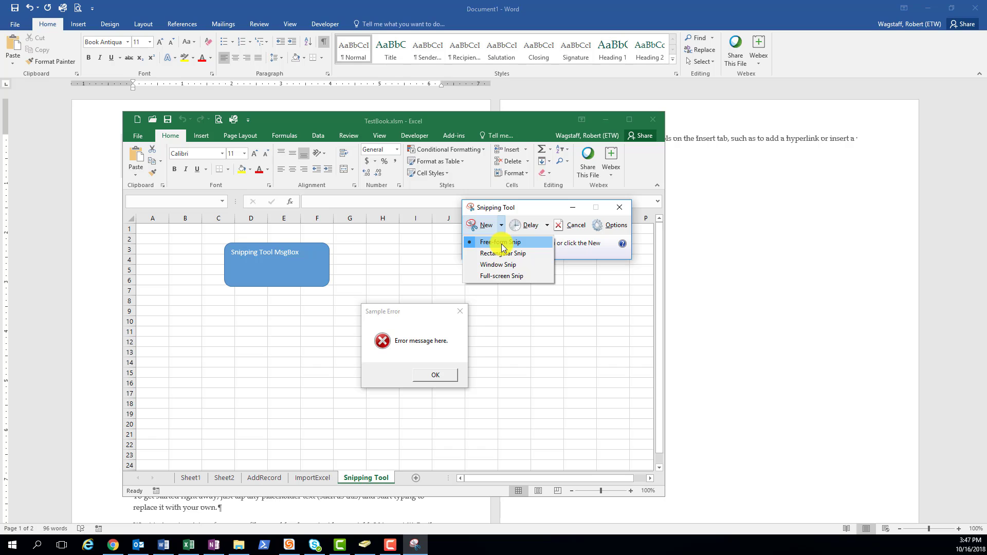
pyautogui.click(499, 247)
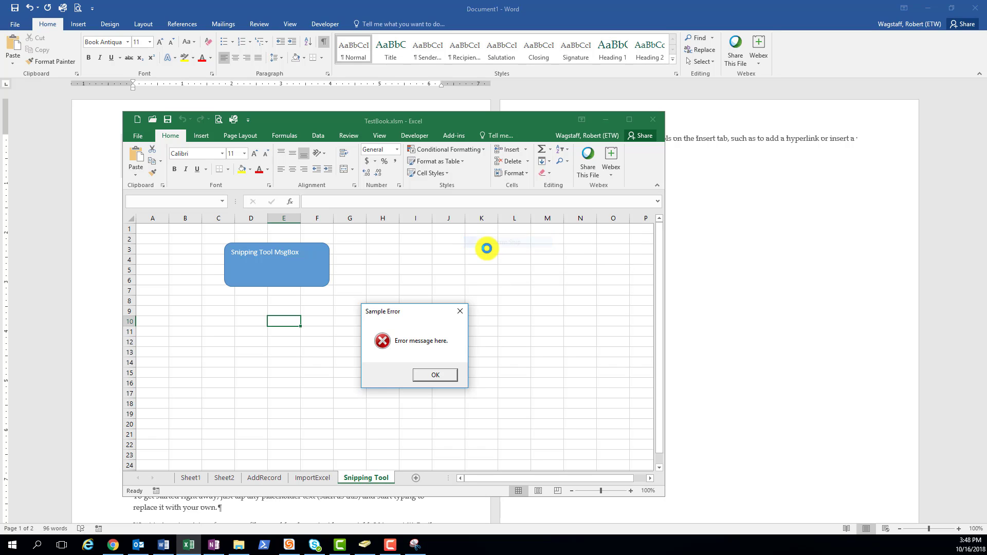
pyautogui.moveTo(311, 268)
pyautogui.mouseDown()
pyautogui.moveTo(278, 282)
pyautogui.moveTo(261, 368)
pyautogui.moveTo(315, 375)
pyautogui.moveTo(326, 273)
pyautogui.moveTo(311, 267)
pyautogui.mouseUp()
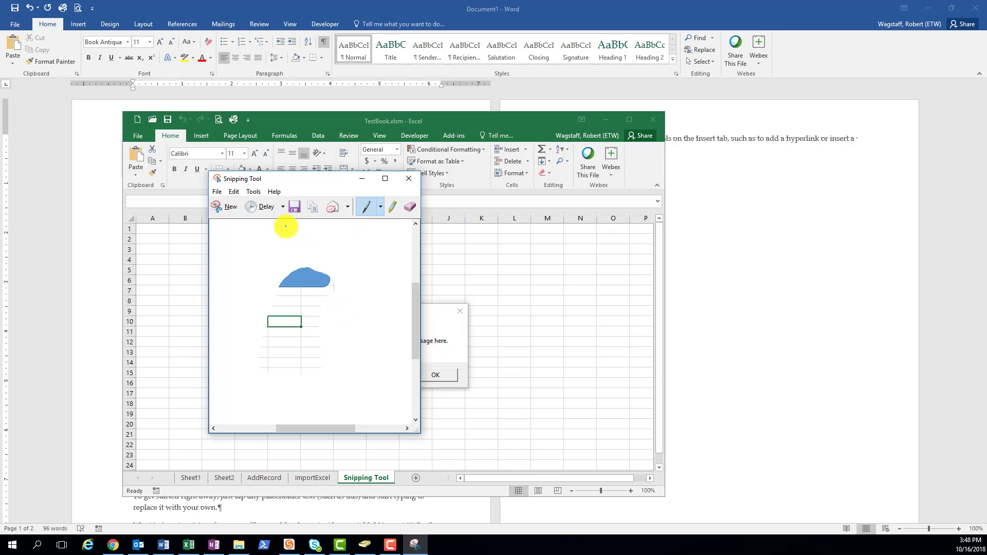
# Capture a Full-screen Snip, look over the captured desktop, and close the snip without saving it.
pyautogui.click(224, 212)
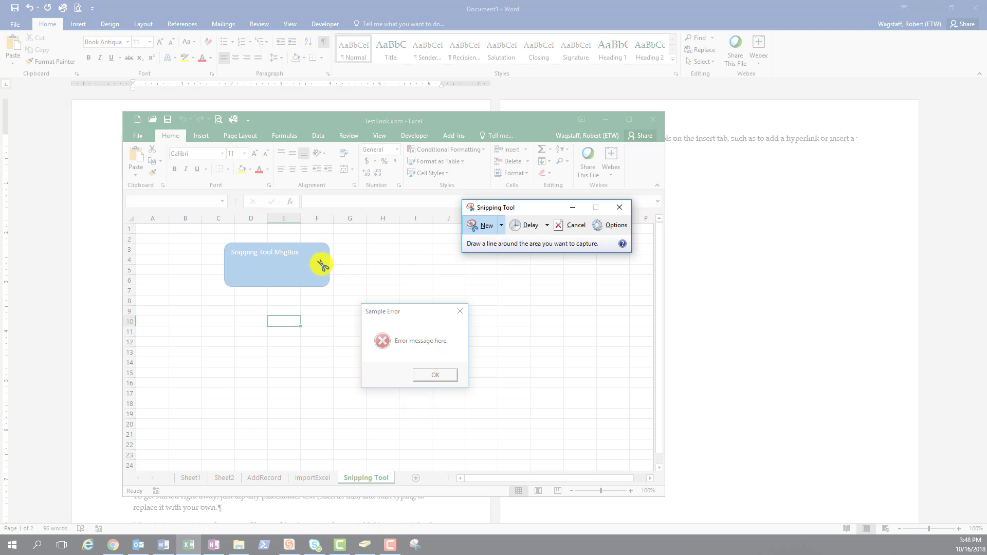
pyautogui.click(501, 225)
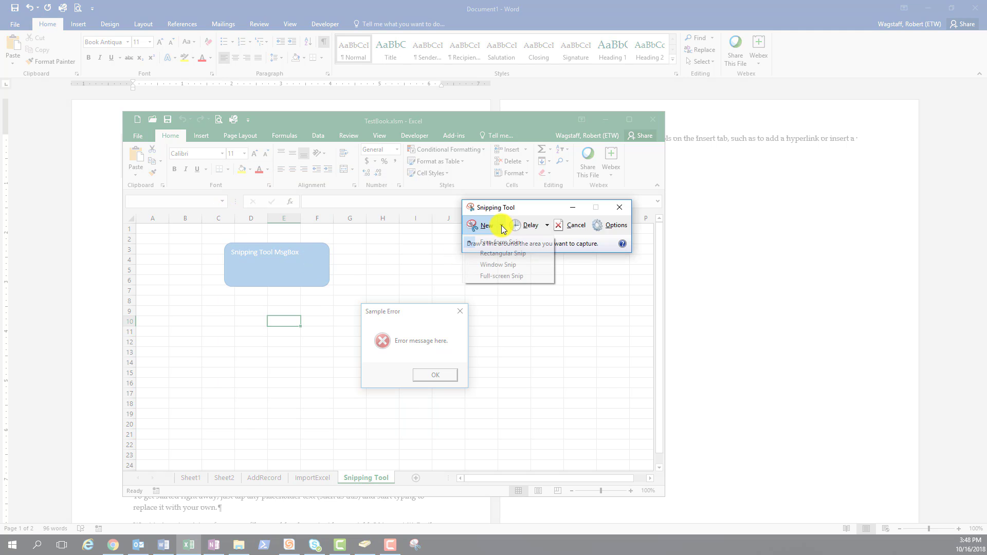
pyautogui.click(492, 276)
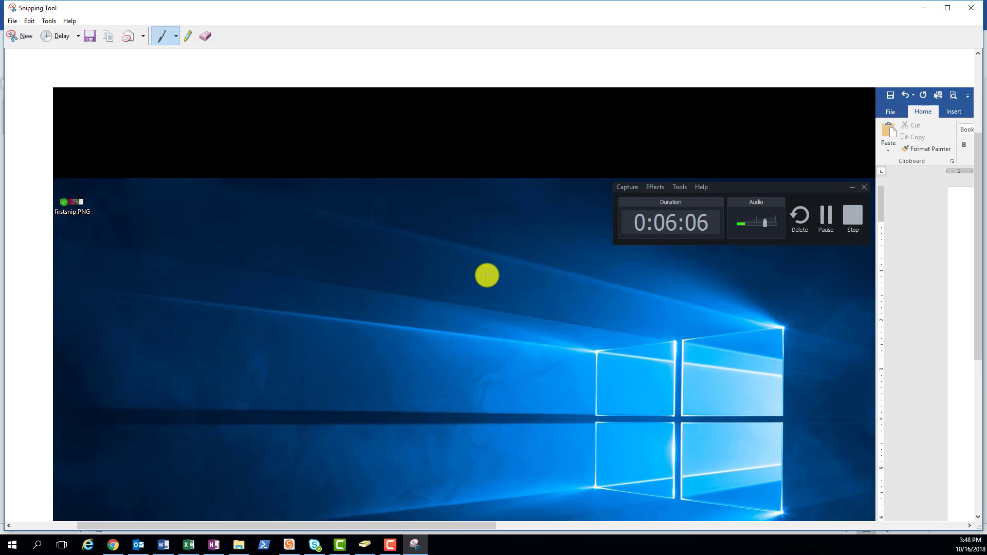
pyautogui.scroll(-3, 487, 276)
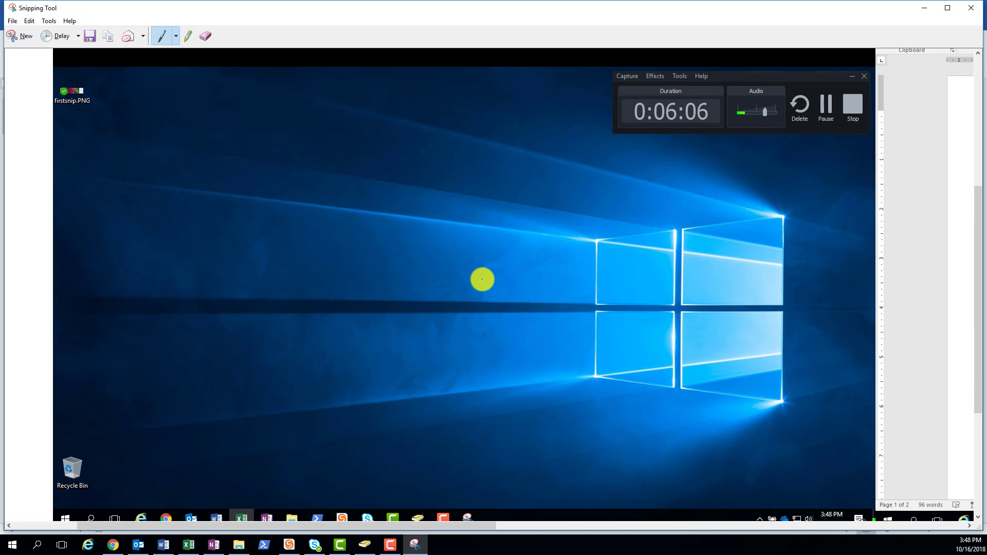
pyautogui.scroll(-1, 482, 279)
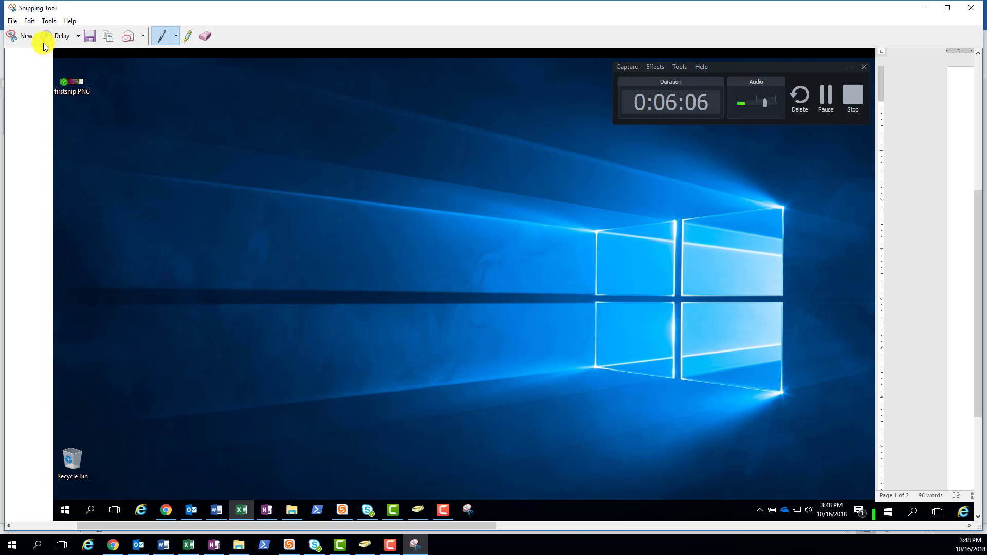
pyautogui.doubleClick(10, 10)
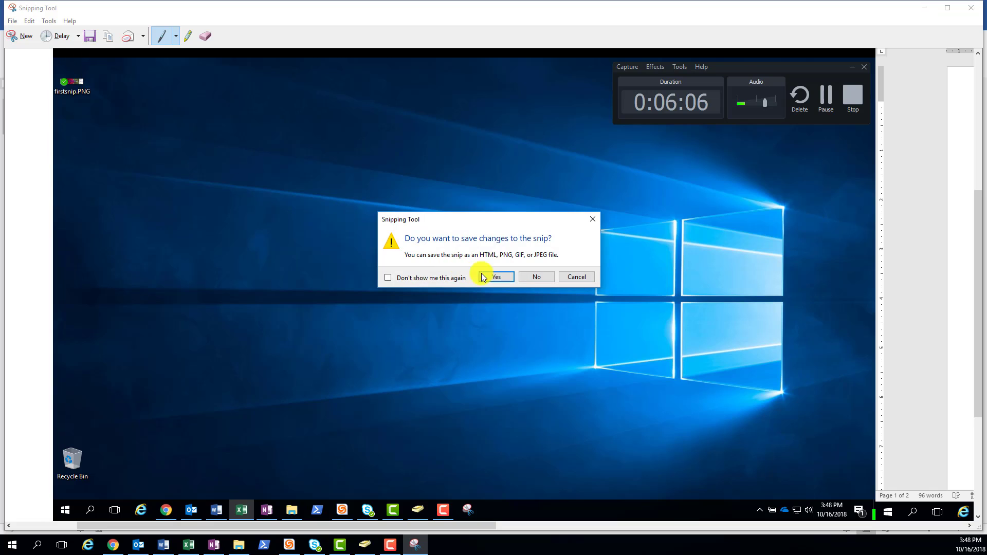
pyautogui.click(535, 279)
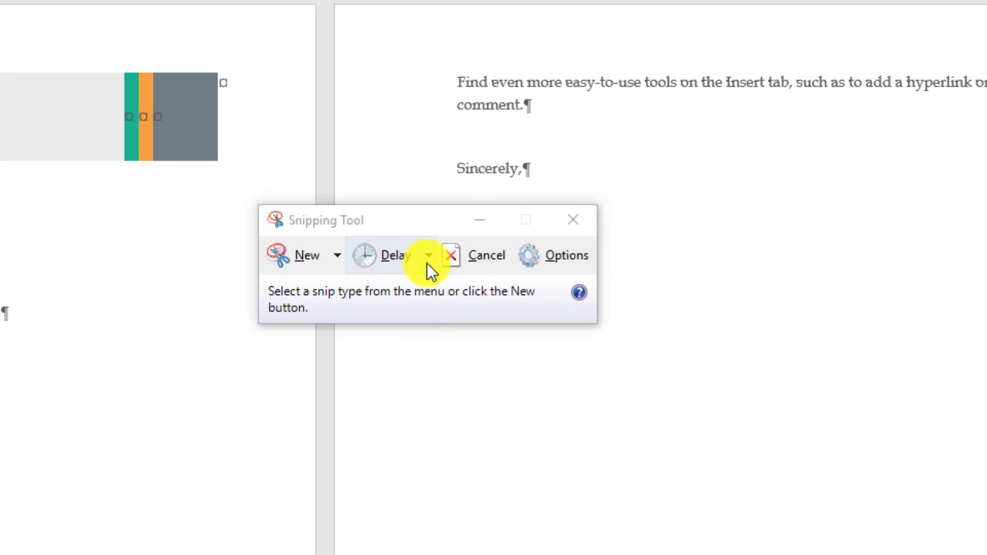
# Set the Snipping Tool's capture delay to 4 seconds.
pyautogui.click(428, 256)
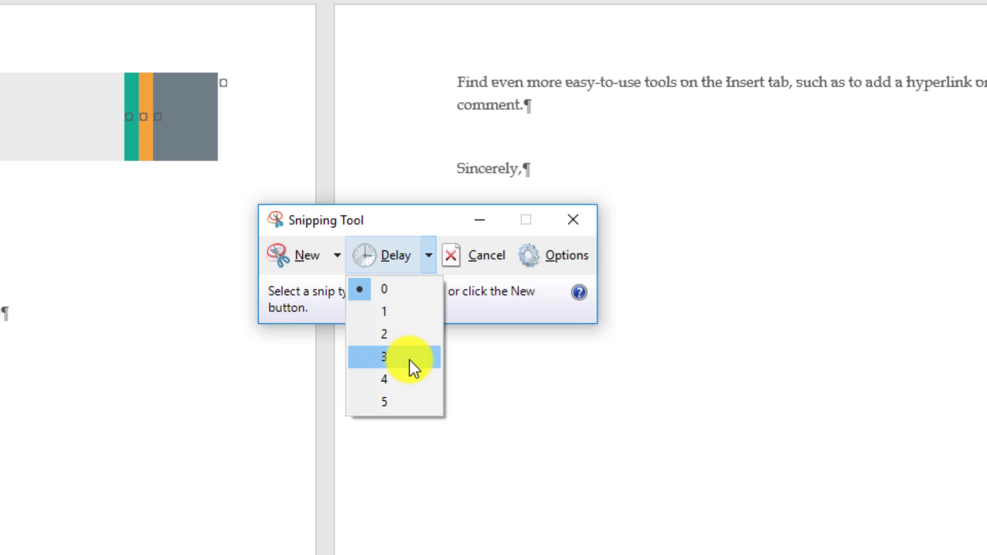
pyautogui.click(397, 383)
pyautogui.click(426, 259)
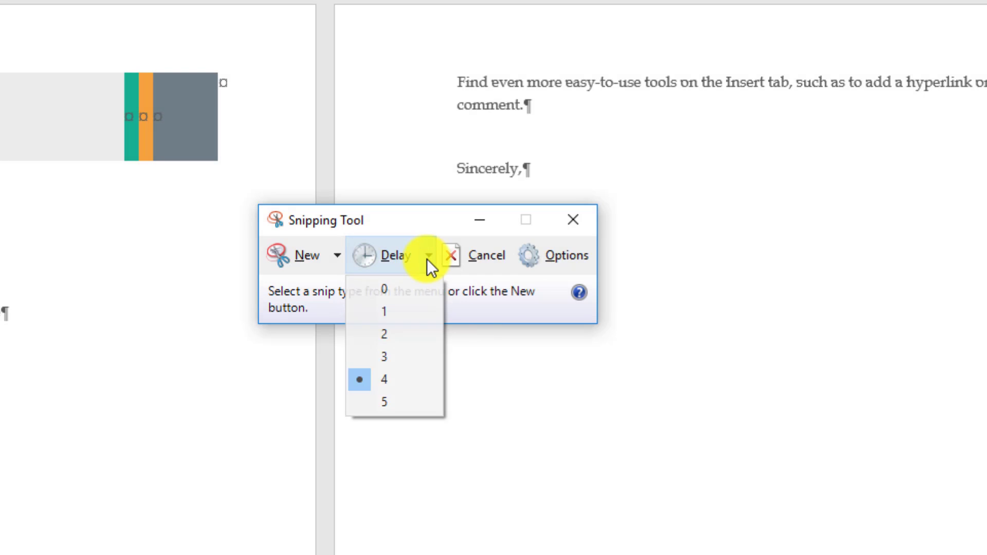
pyautogui.click(426, 259)
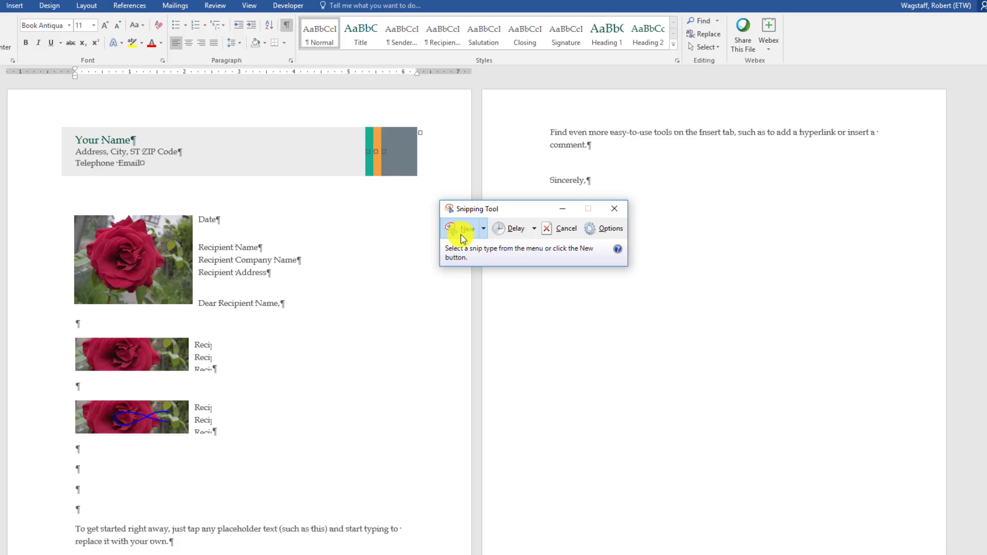
# Start a delayed snip and, during the countdown, trigger the Sample Error message from the blue shape in the Excel workbook.
pyautogui.click(297, 257)
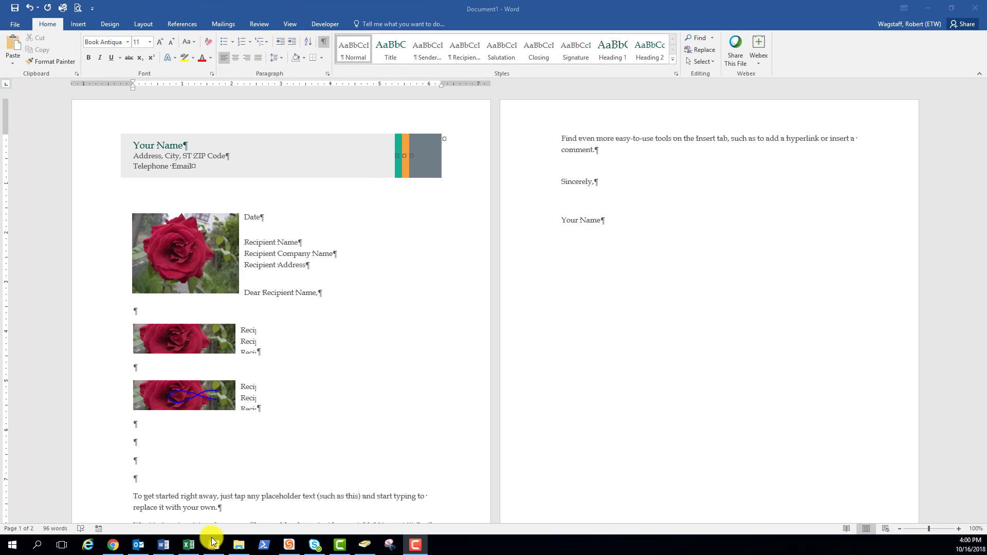
pyautogui.click(190, 544)
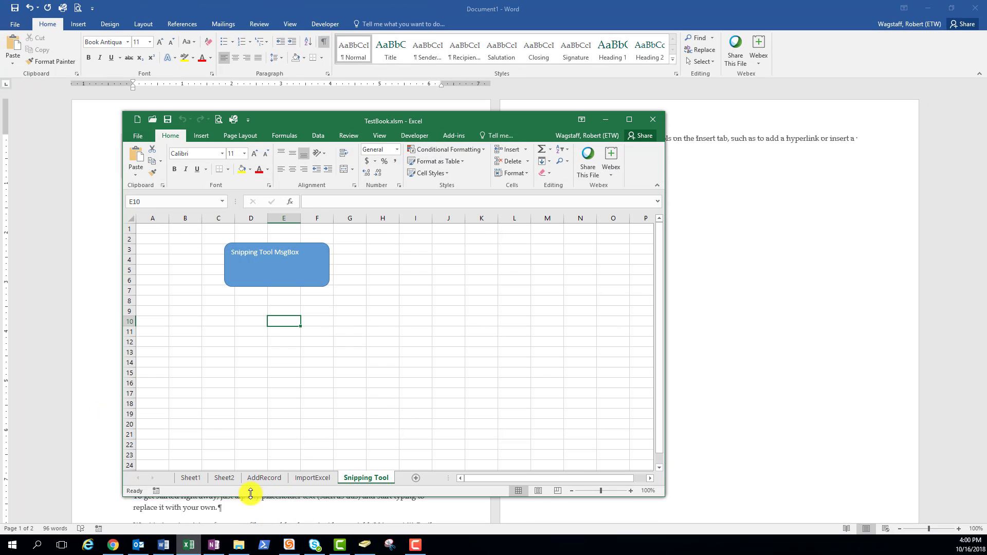
pyautogui.click(313, 276)
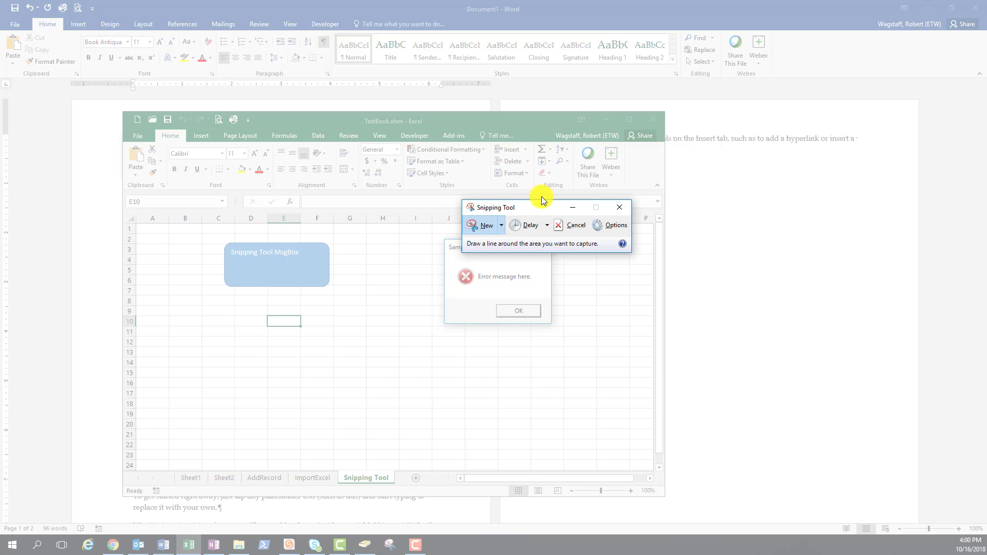
# Move the Snipping Tool clear of the Sample Error message and capture the message with a Window Snip.
pyautogui.moveTo(533, 210); pyautogui.dragTo(550, 170)
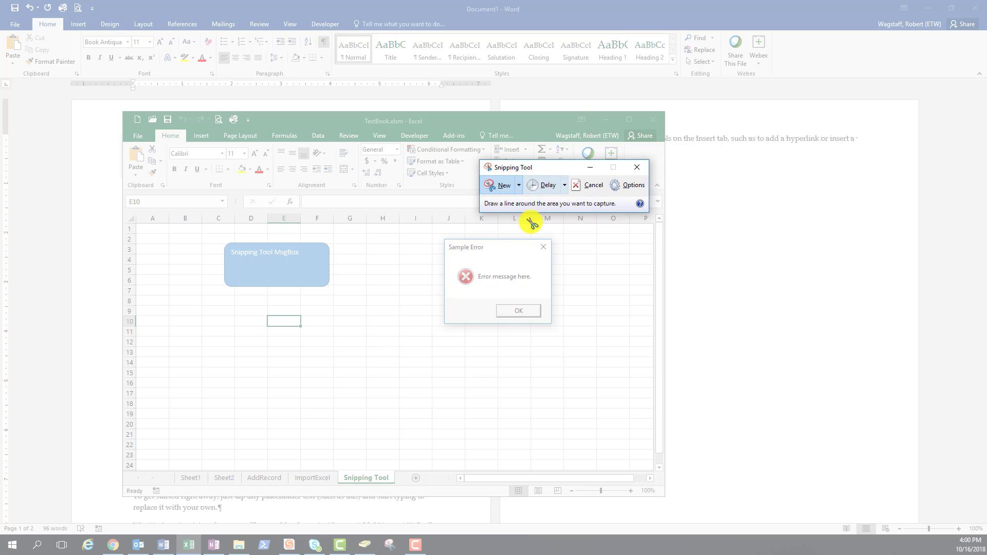
pyautogui.click(519, 185)
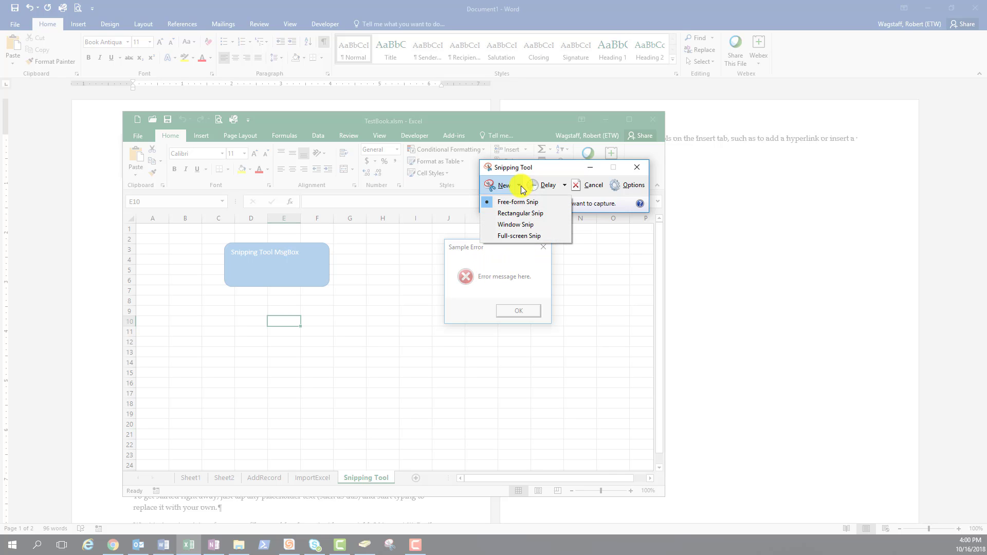
pyautogui.click(520, 227)
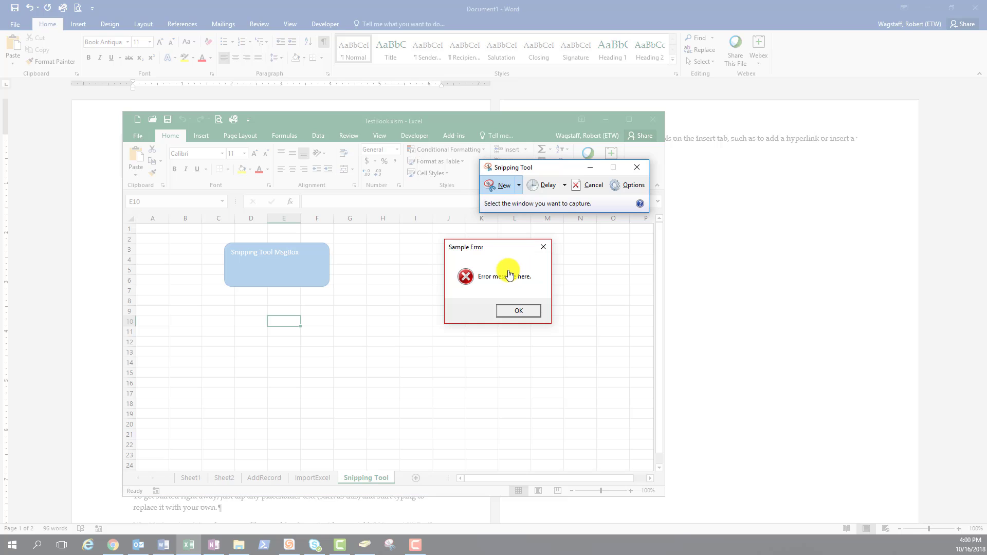
pyautogui.click(509, 275)
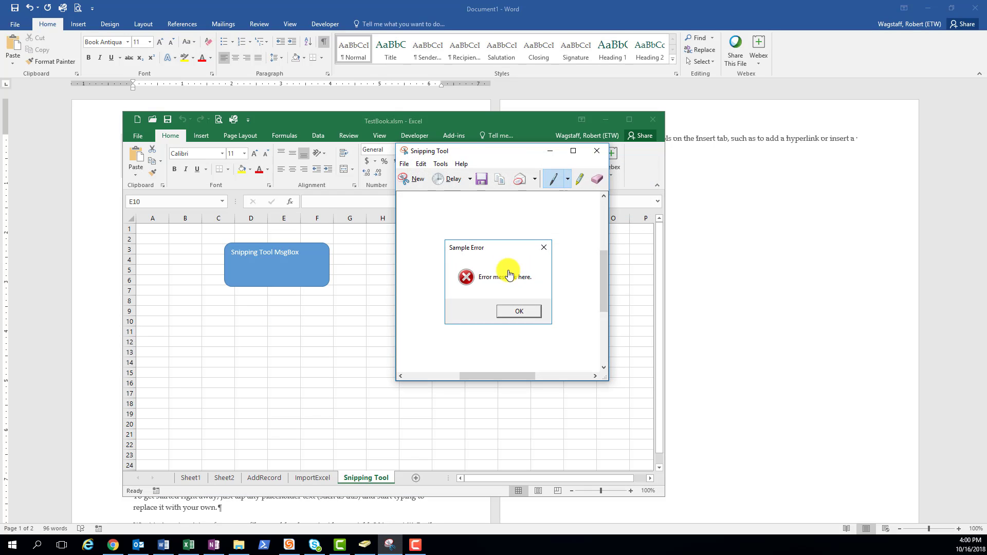